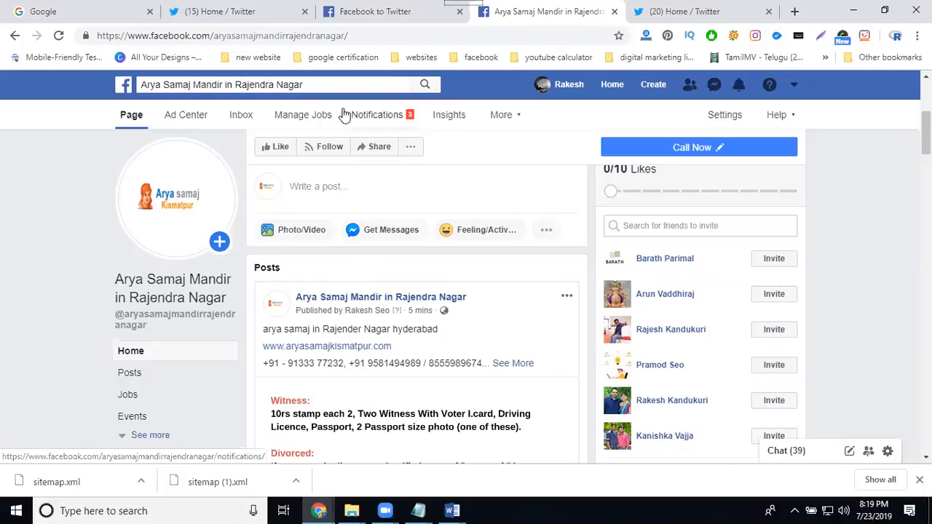
Link the Arya Samaj Mandir in Rajendra Nagar page to Twitter and authorize Facebook to use the Twitter account.
click(684, 12)
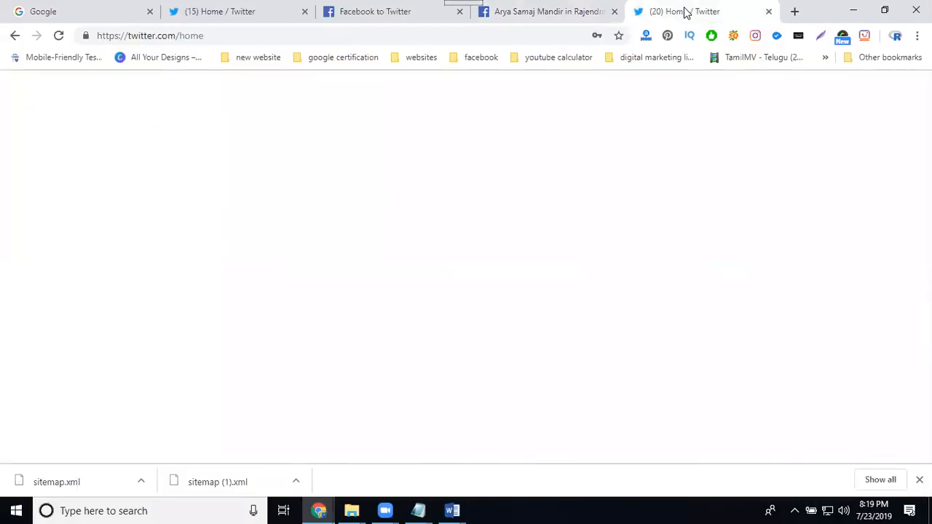
click(547, 21)
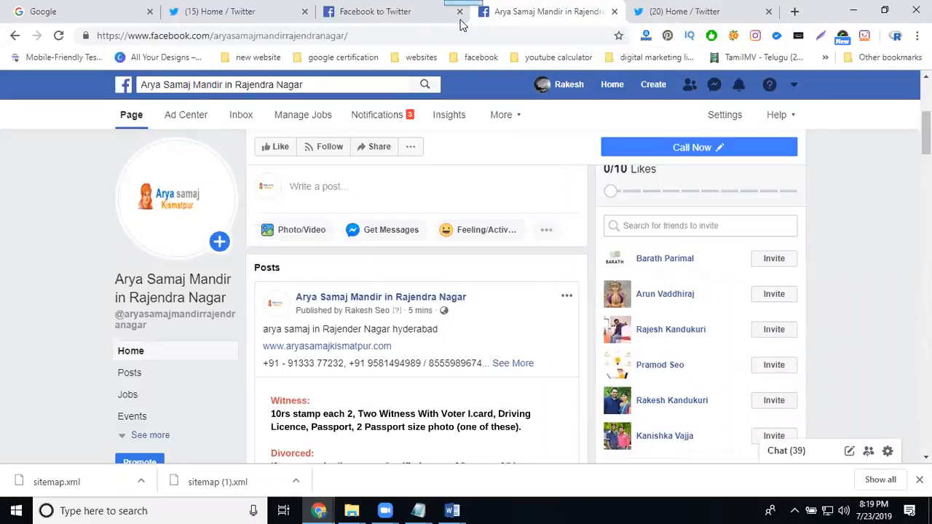
click(402, 21)
drag(210, 36, 254, 41)
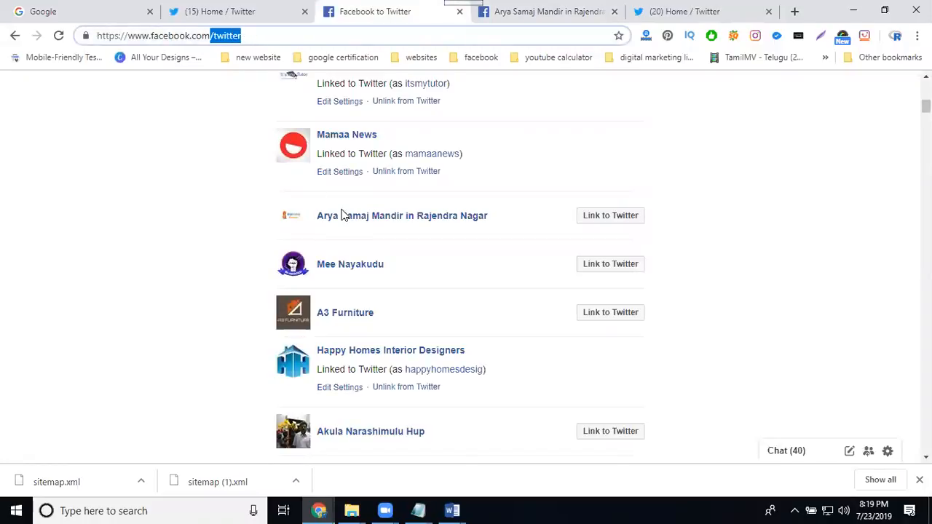
click(594, 218)
click(595, 218)
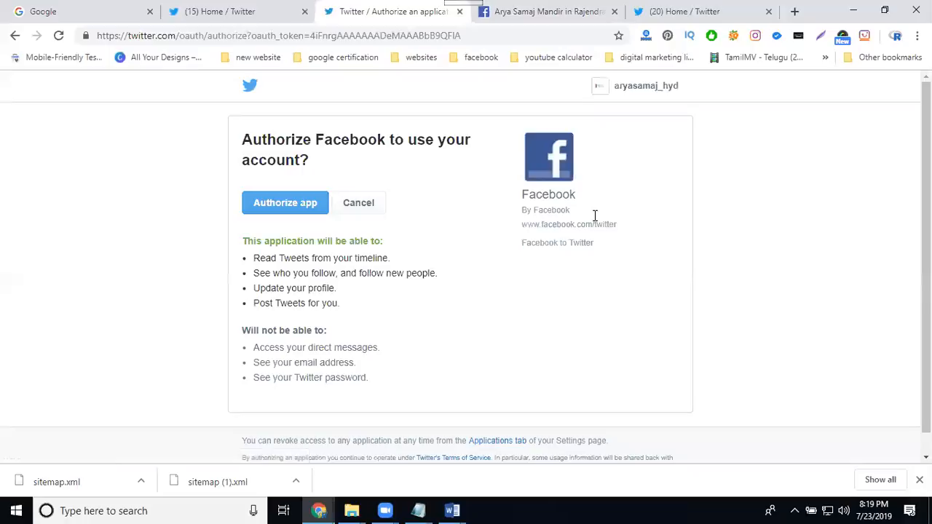
click(306, 209)
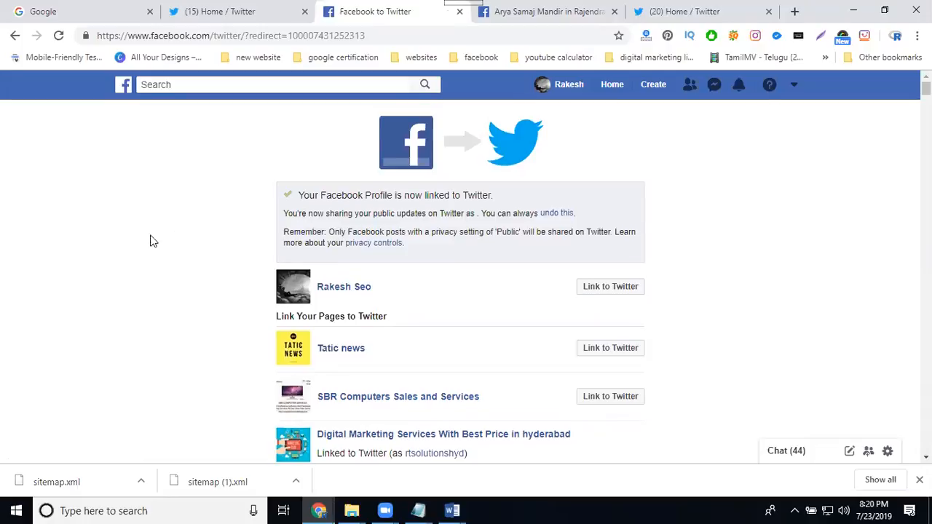
scroll(187, 235, down, 8)
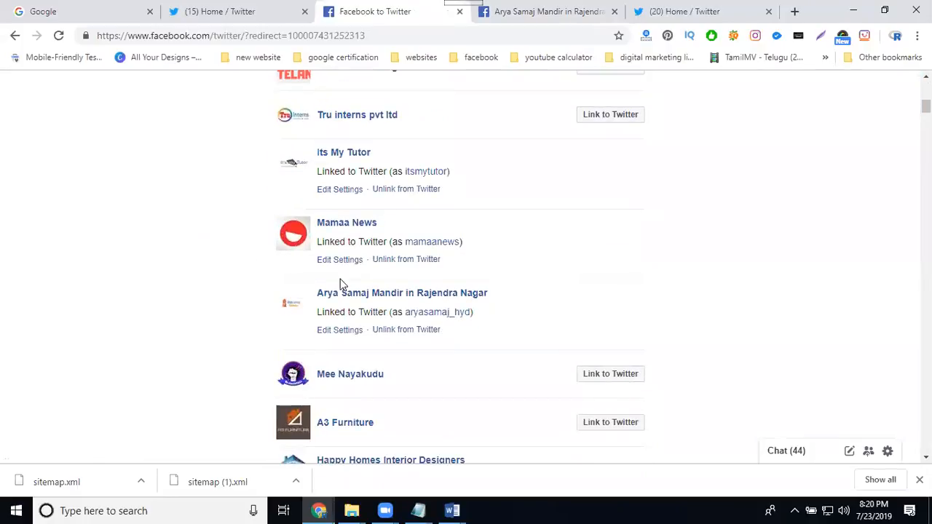
Open the website aryasamajkismatpur.com in a new browser tab.
click(529, 11)
click(796, 13)
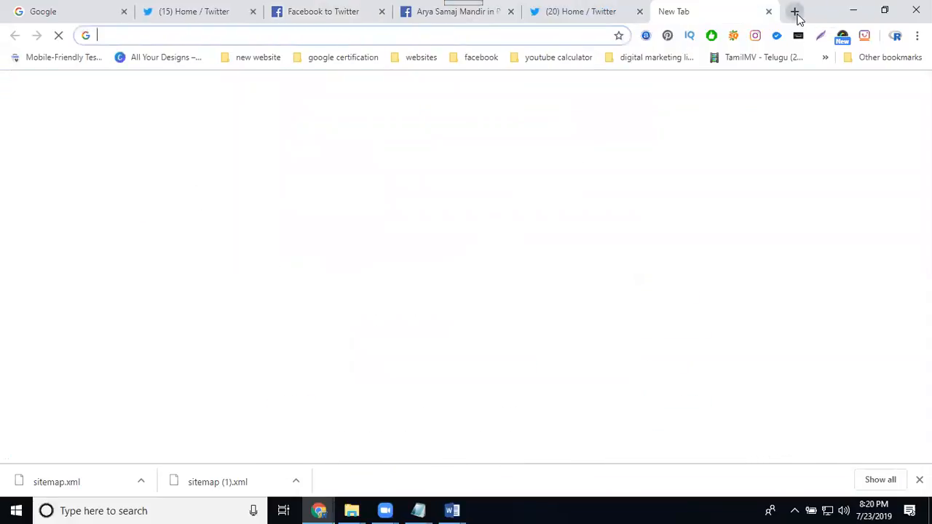
text(arya s)
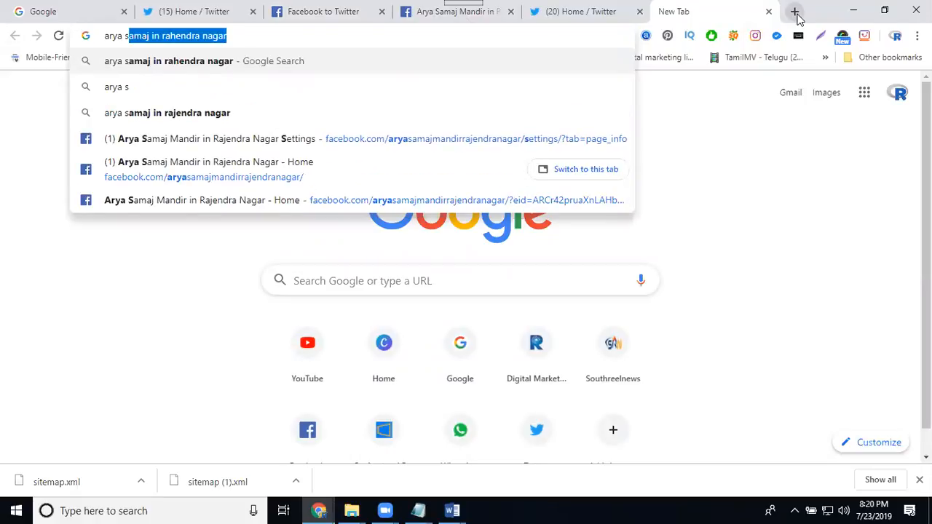
key(BackSpace)
key(BackSpace)
key(BackSpace)
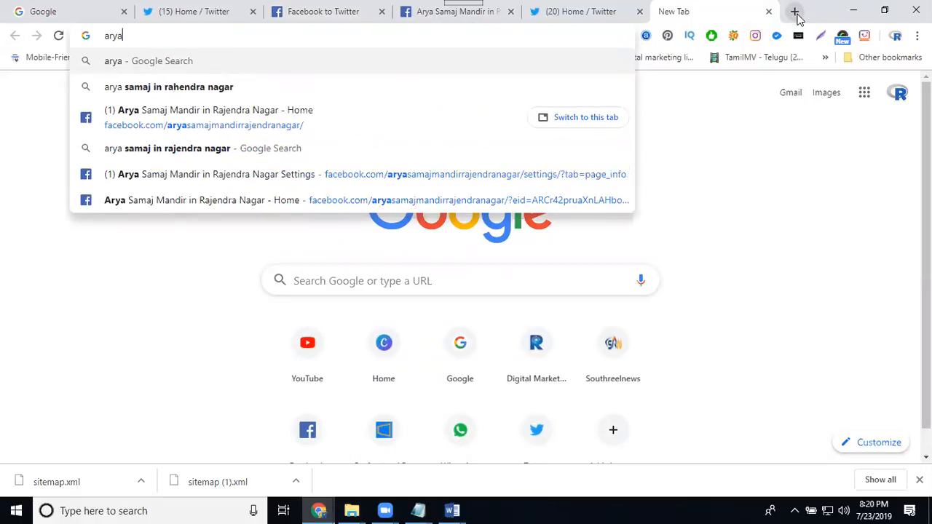
text(samaj)
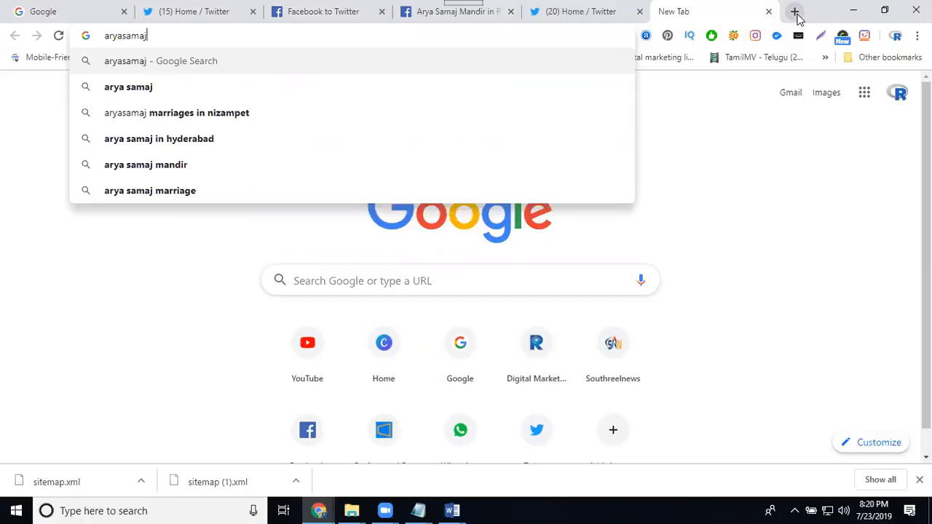
text(kismar)
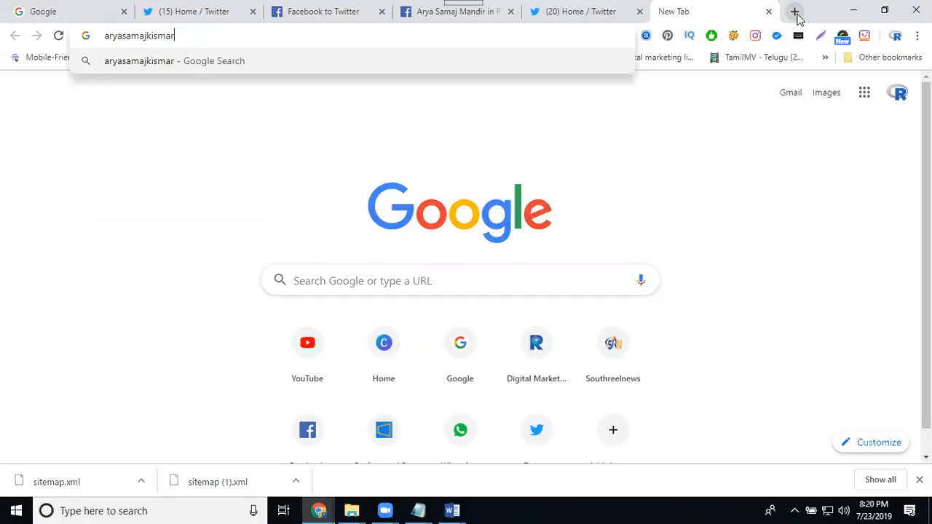
key(BackSpace)
text(tpur)
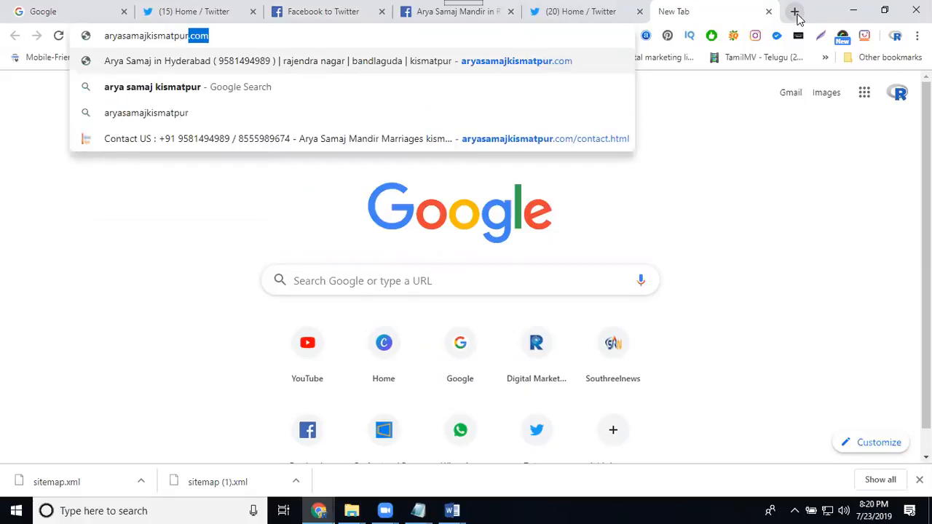
key(Return)
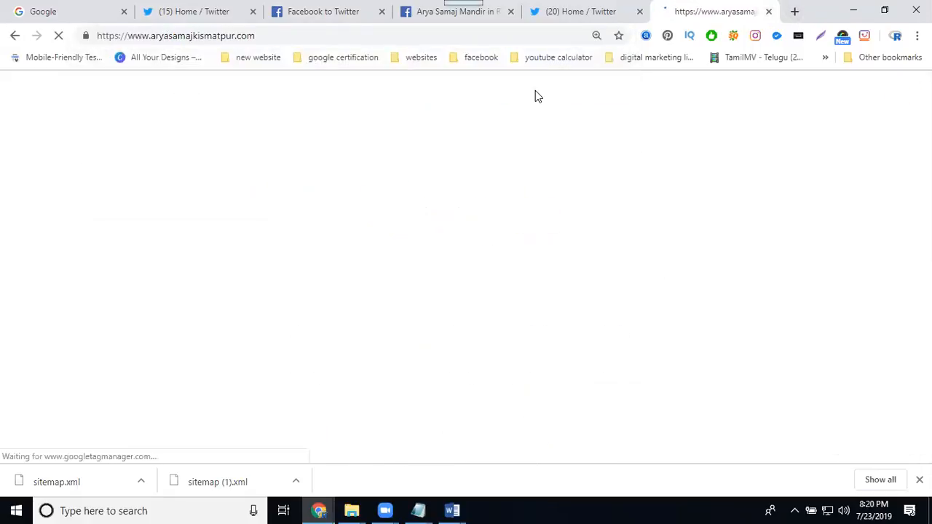
Copy the website's address and paste it below a few blank lines in a new post on the Facebook page.
click(409, 36)
key(ctrl+c)
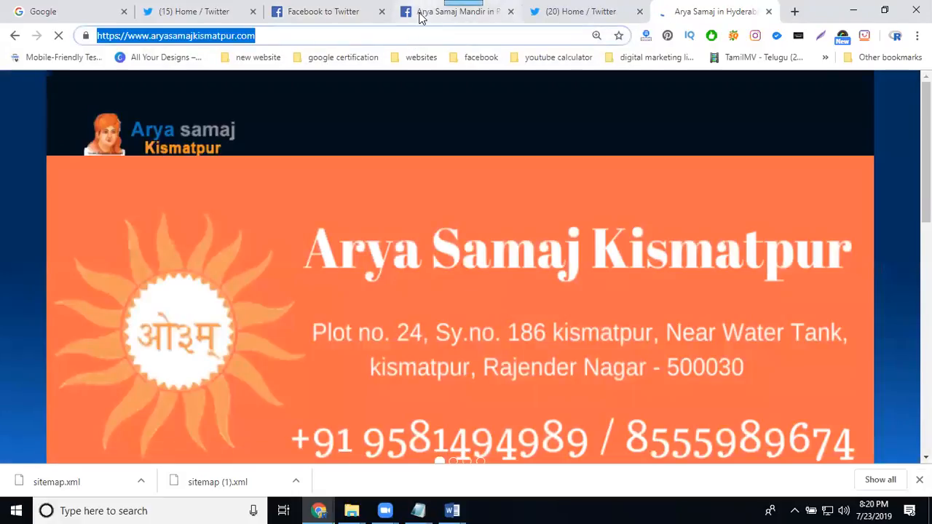
click(419, 16)
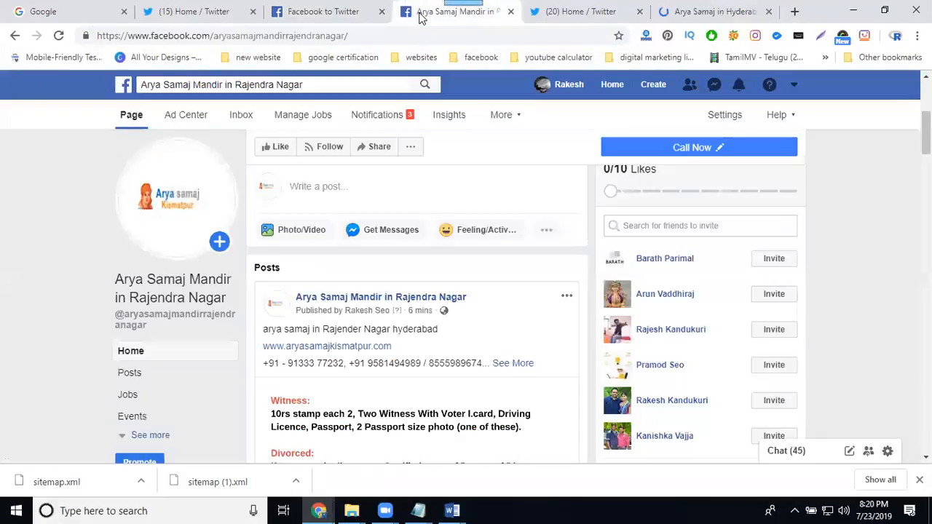
click(349, 186)
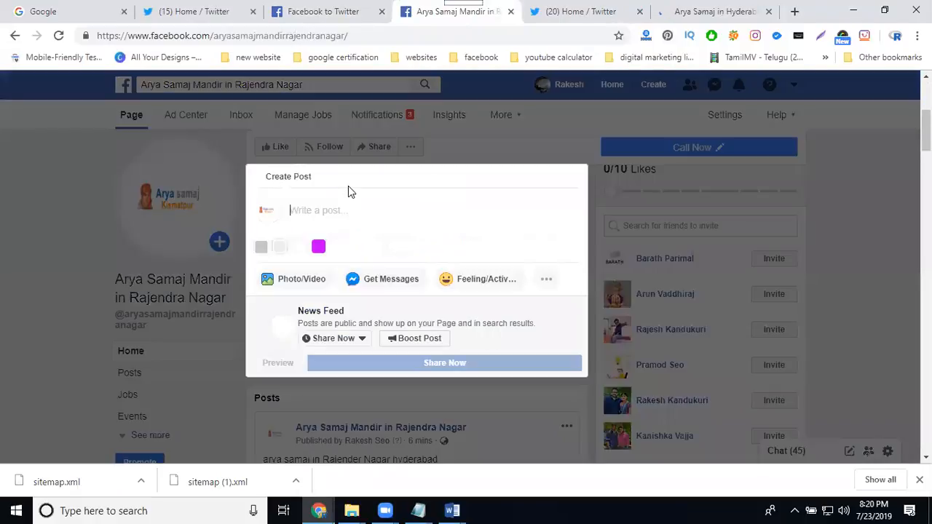
key(Return)
key(Return)
key(Return)
key(Return)
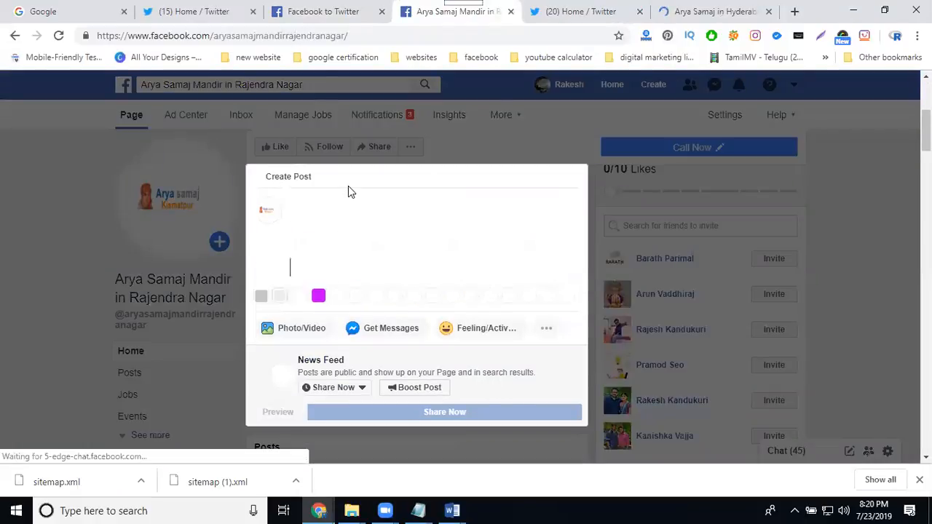
key(ctrl+v)
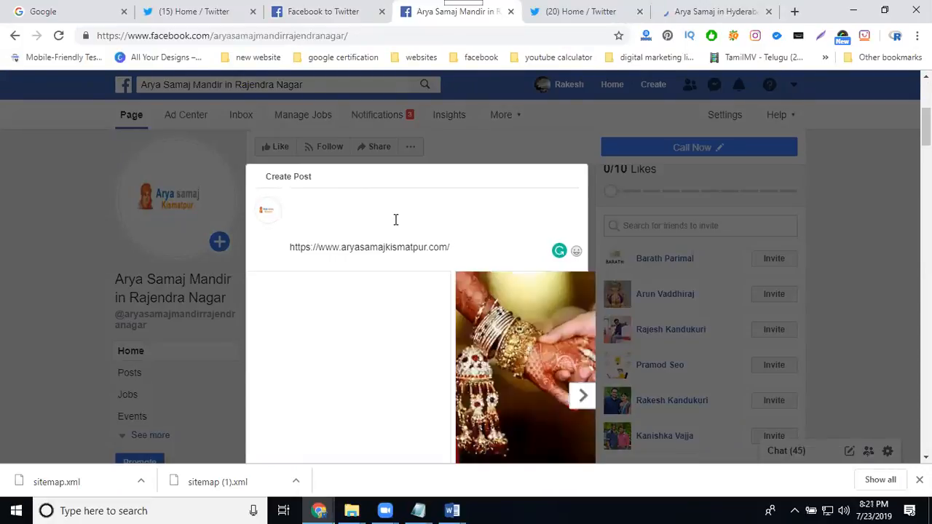
Keep only the wedding photo of joined hands selected among the link preview images of the post.
scroll(374, 280, down, 3)
click(372, 290)
click(276, 289)
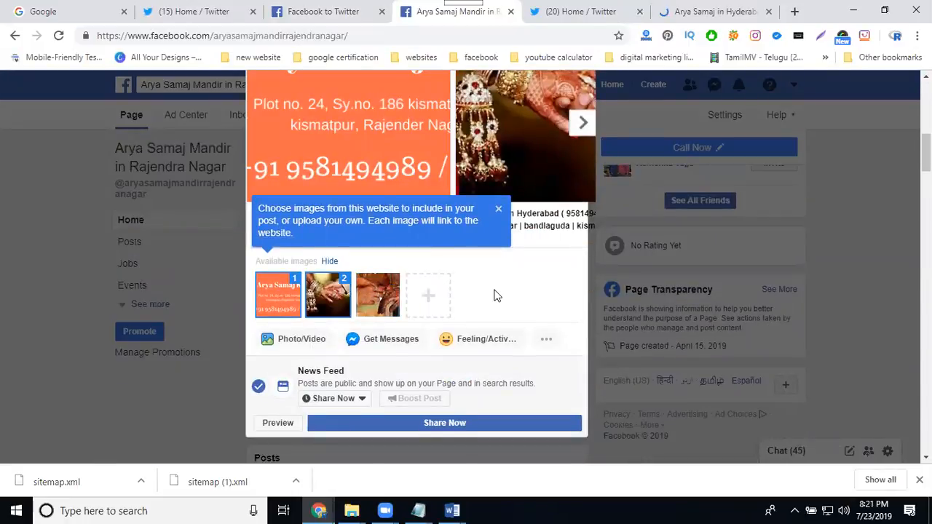
scroll(494, 294, up, 1)
scroll(494, 295, up, 2)
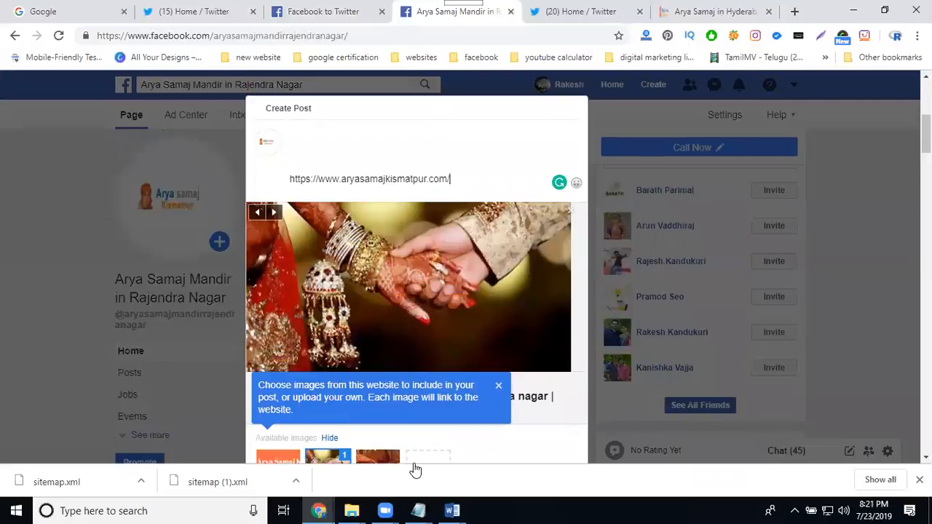
Switch to the Word document smo content and copy the second text block, starting with "#aryasamaj #bandlaguda #kismatpur #hyderabad".
mouse_move(447, 507)
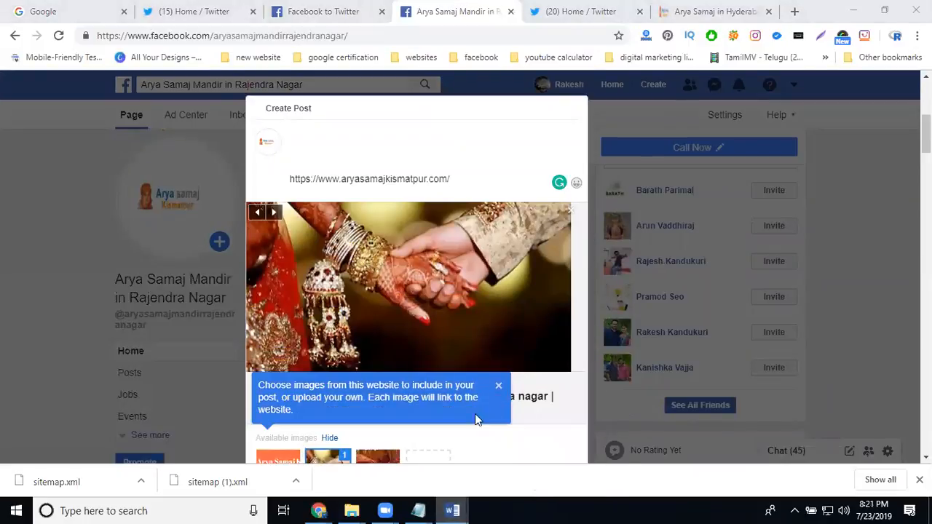
key(alt+Tab)
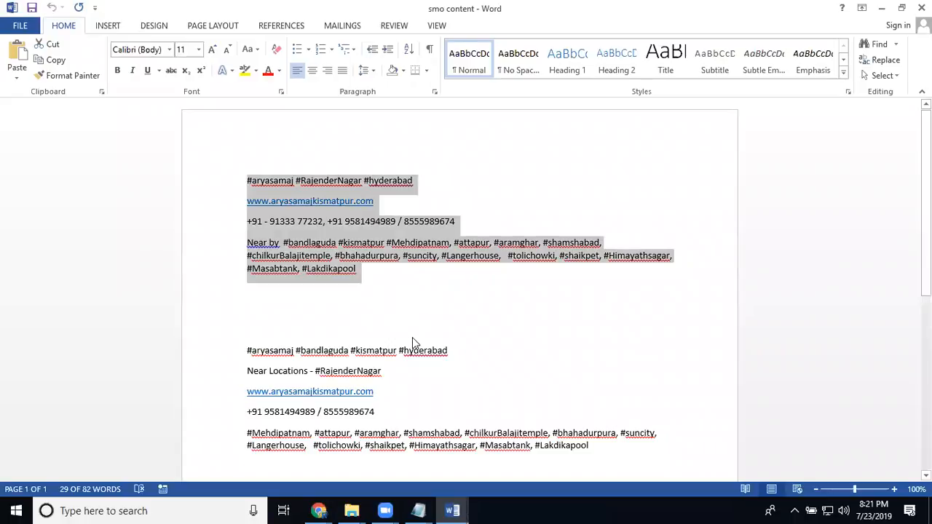
scroll(420, 355, down, 2)
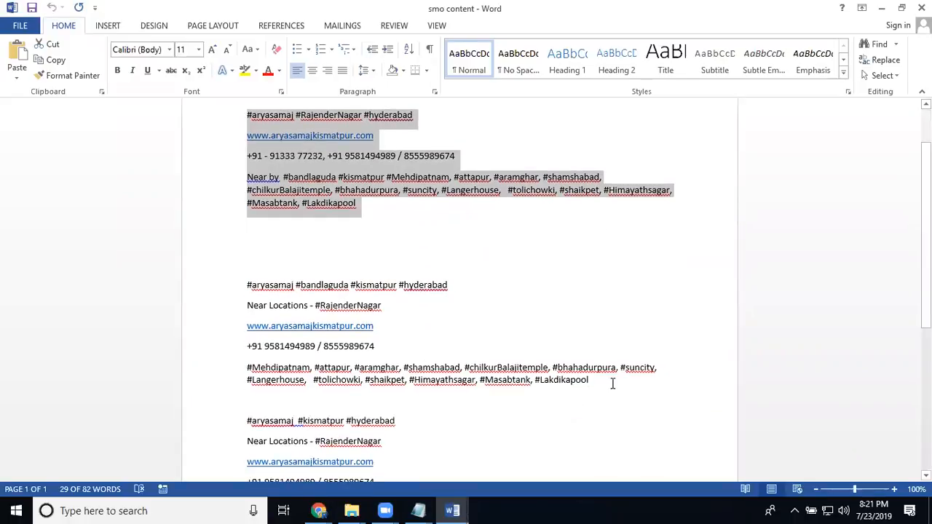
drag(596, 381, 244, 281)
key(ctrl+c)
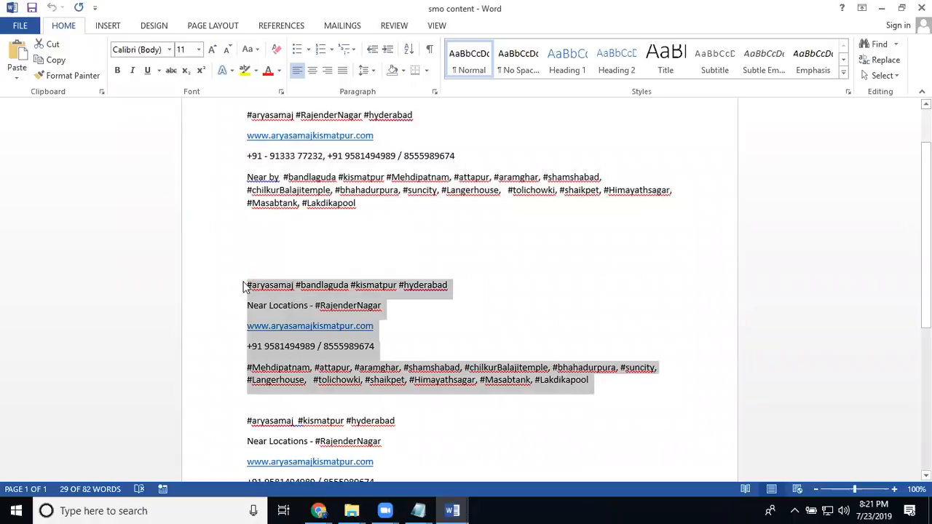
click(881, 7)
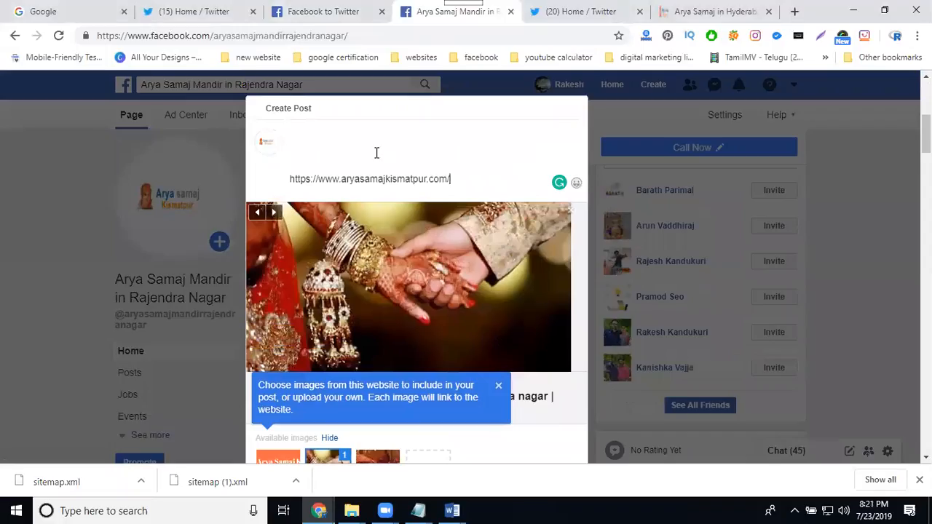
Replace the post's text with the copied block and insert blank lines around the website address and phone numbers.
key(ctrl+a)
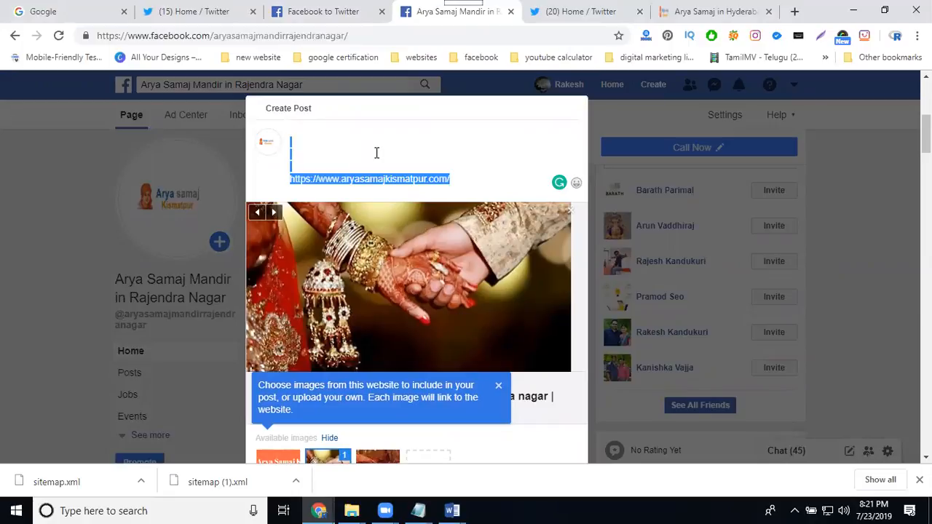
key(ctrl+v)
click(447, 153)
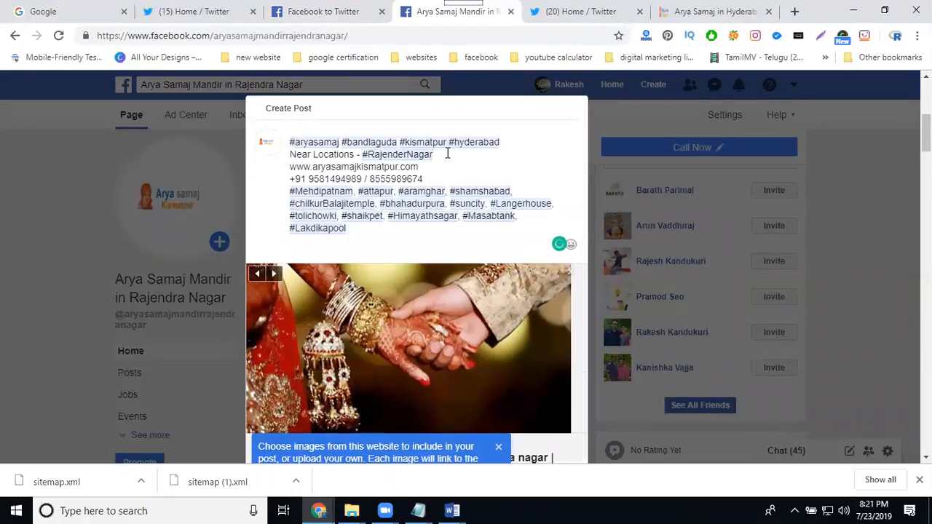
key(Return)
click(435, 188)
key(Return)
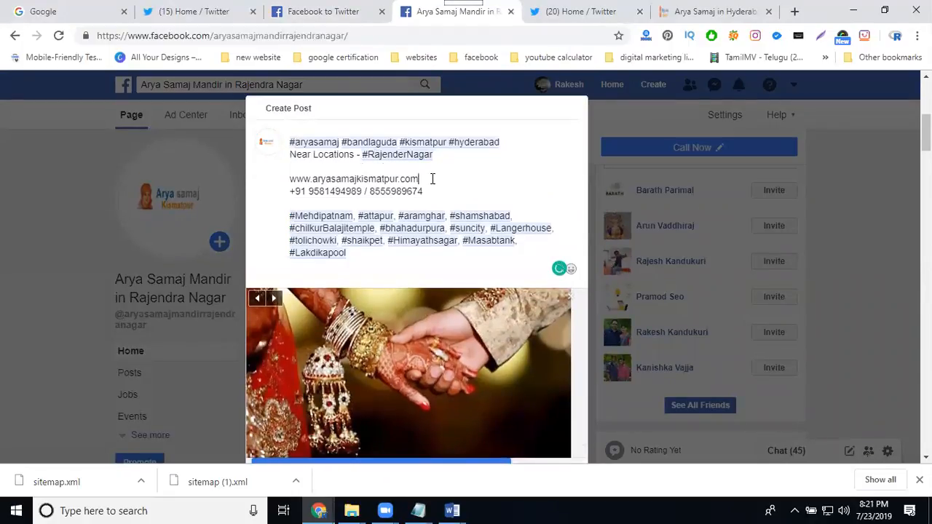
key(Return)
Move the line "Near Locations - #RajenderNagar" below the phone numbers in the post.
drag(434, 154, 290, 154)
key(ctrl+c)
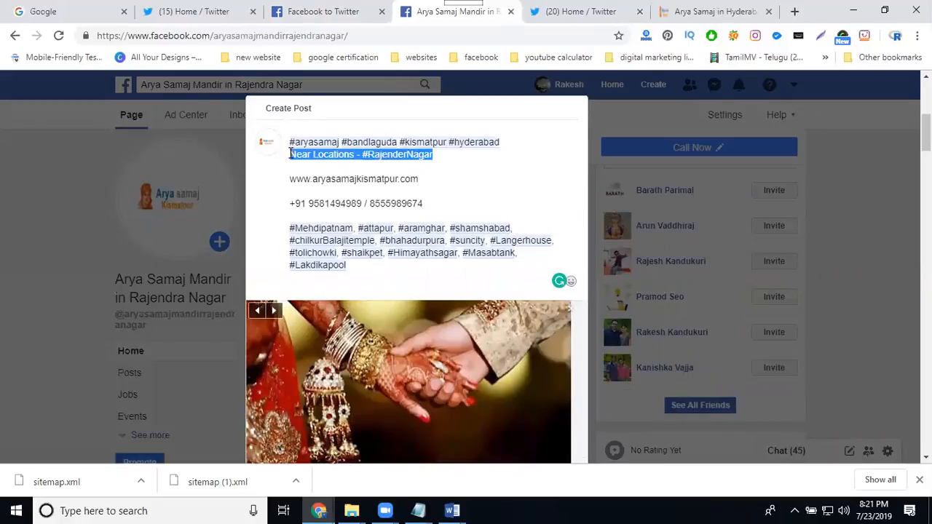
key(BackSpace)
key(Return)
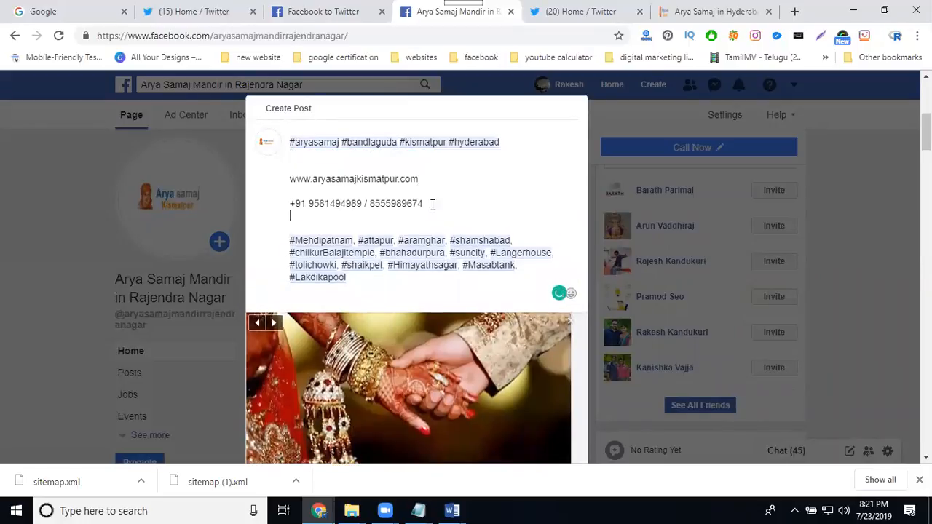
key(ctrl+v)
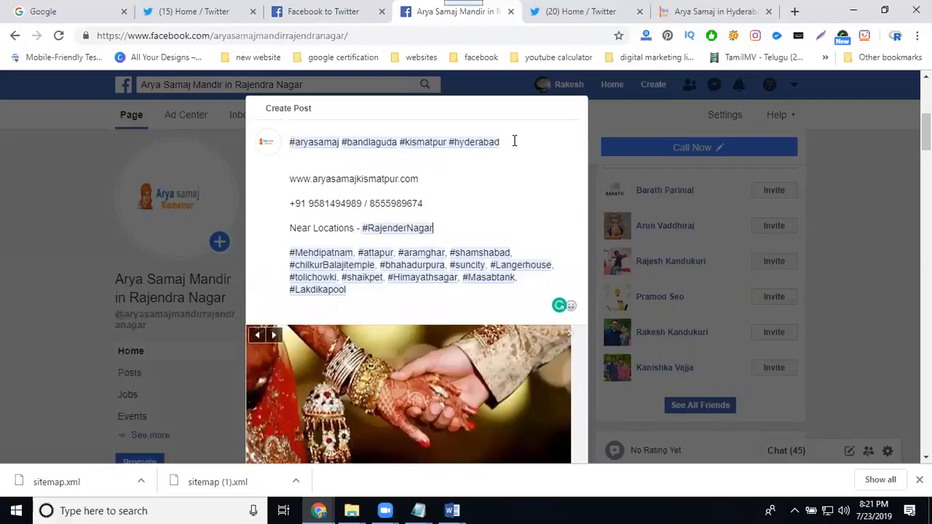
Duplicate the line "#aryasamaj #bandlaguda #kismatpur #hyderabad" on a new line between the phone numbers and the Near Locations line.
drag(512, 141, 260, 139)
key(ctrl+c)
click(433, 202)
key(Return)
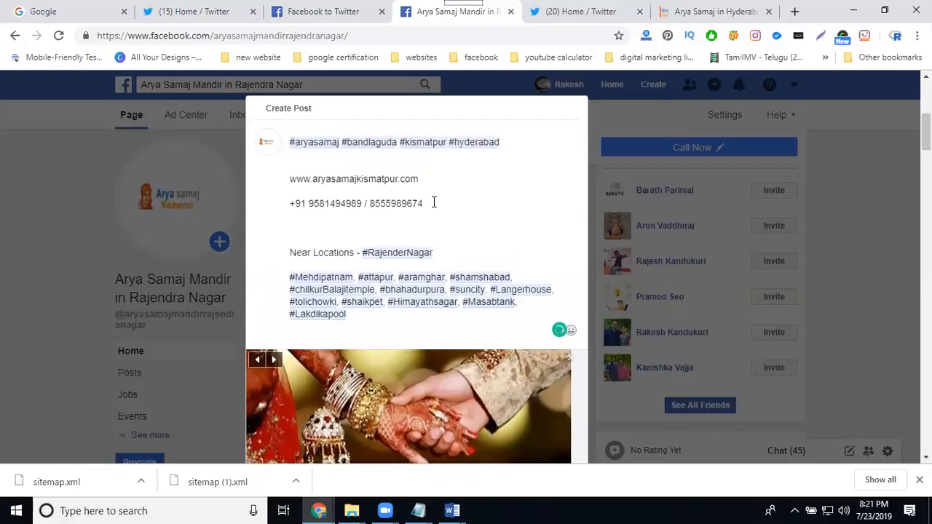
key(ctrl+v)
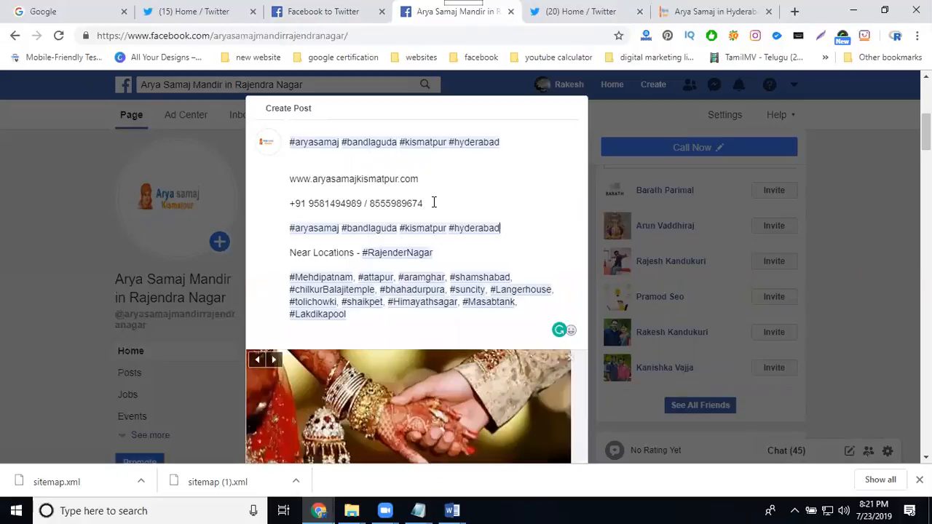
Rewrite the post's first line without hashtags as "arya samaj mandir in bandlaguda kismatpur hyderabad".
click(291, 141)
key(Delete)
key(Delete)
text(A)
key(Right)
key(Right)
key(Right)
key(Right)
key(Right)
key(Right)
key(Right)
key(Right)
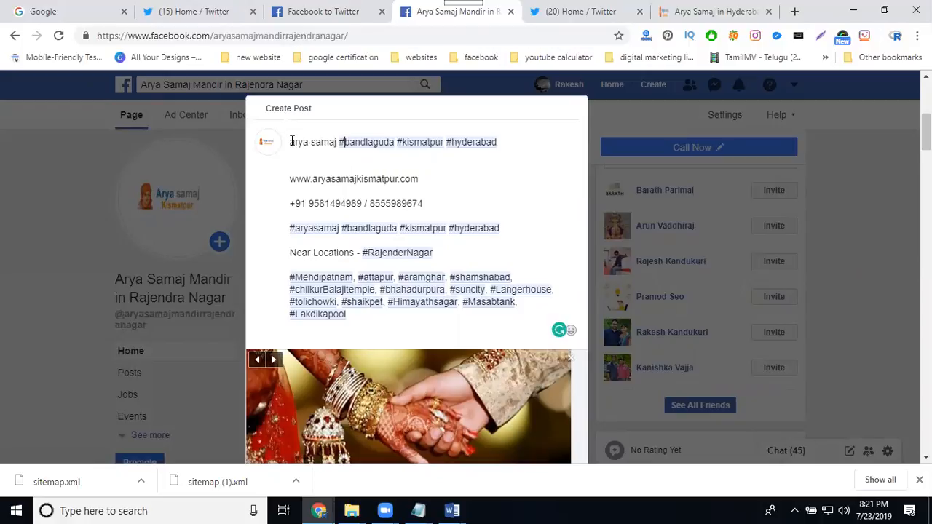
key(Right)
key(Delete)
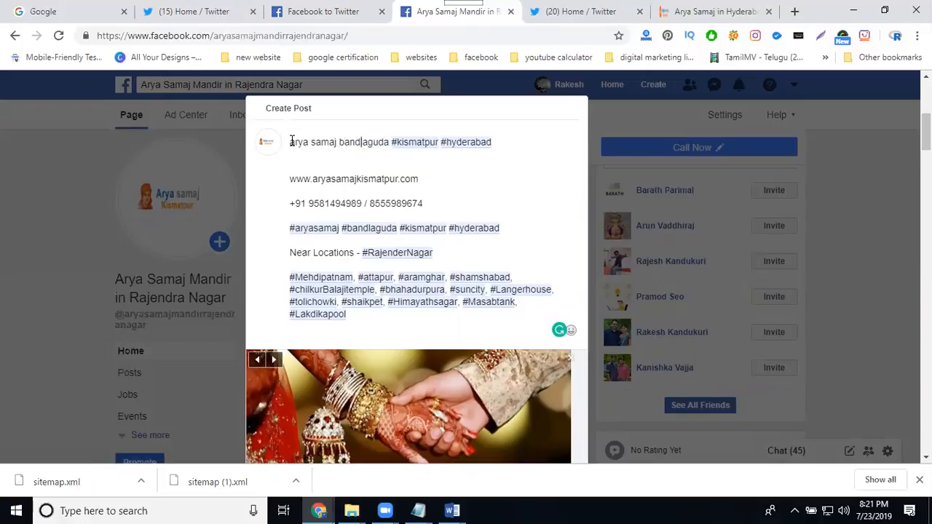
key(Delete)
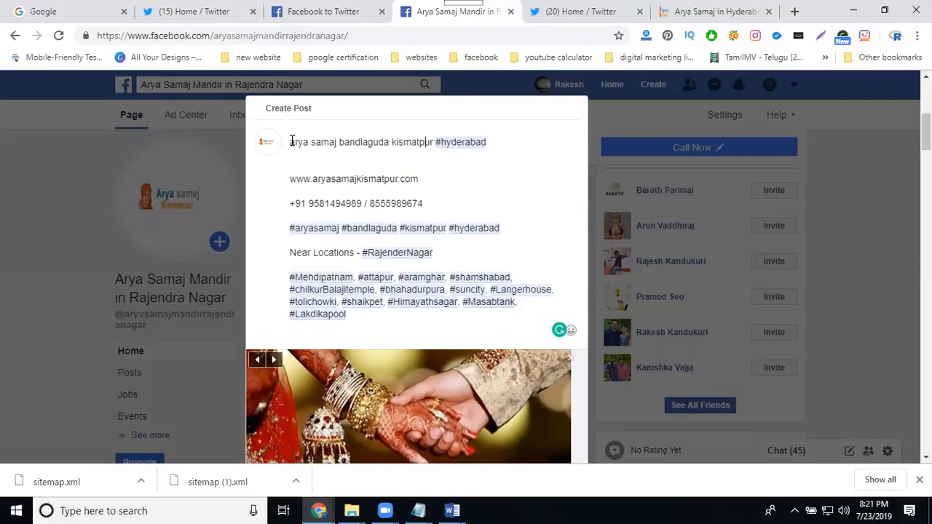
key(BackSpace)
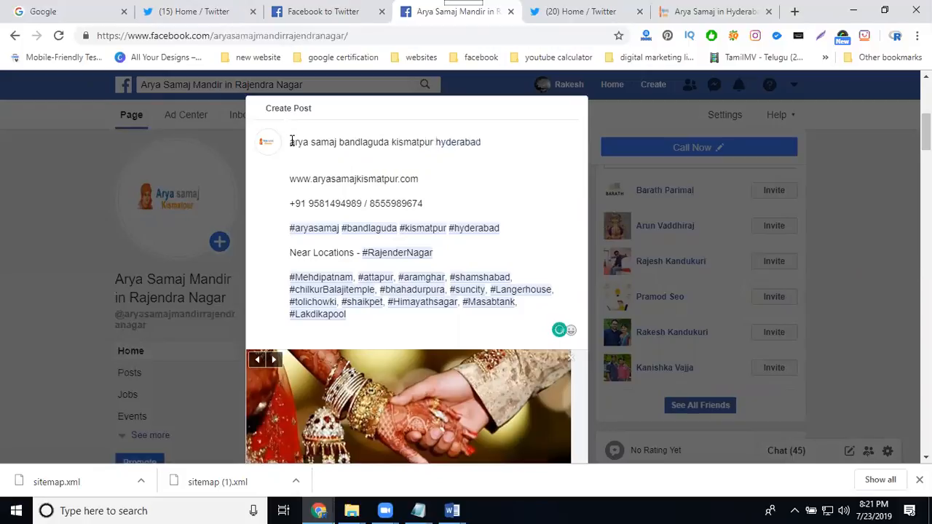
click(339, 142)
text(mandir in)
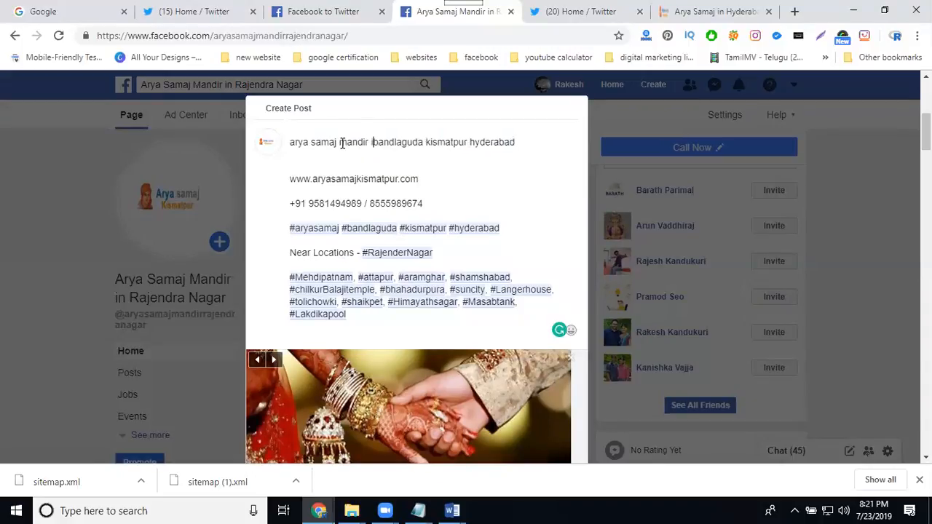
Select all of the post's text and publish the post immediately on the Facebook page.
scroll(364, 179, down, 3)
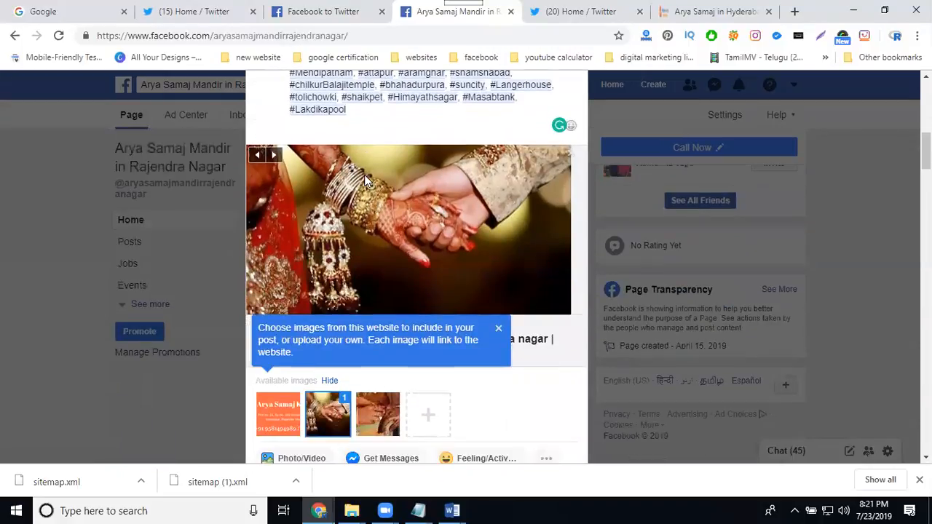
scroll(366, 182, down, 2)
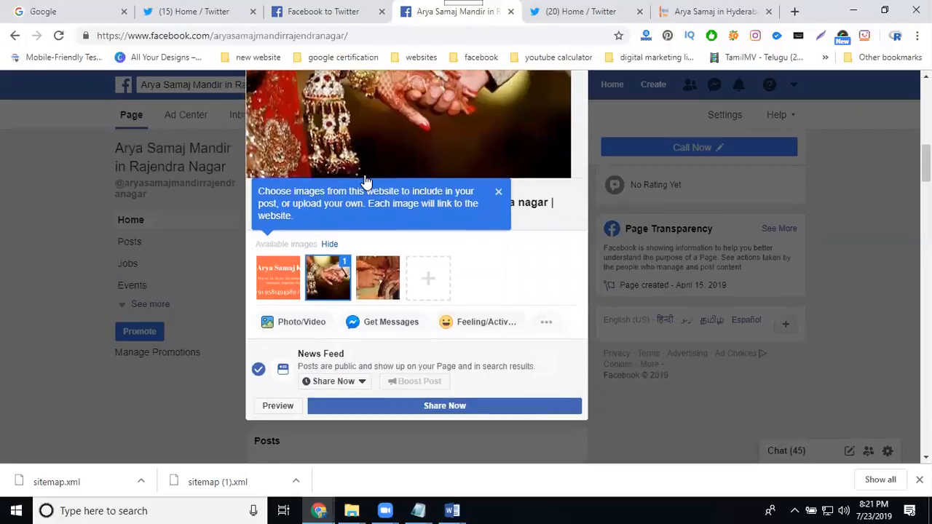
scroll(366, 181, up, 3)
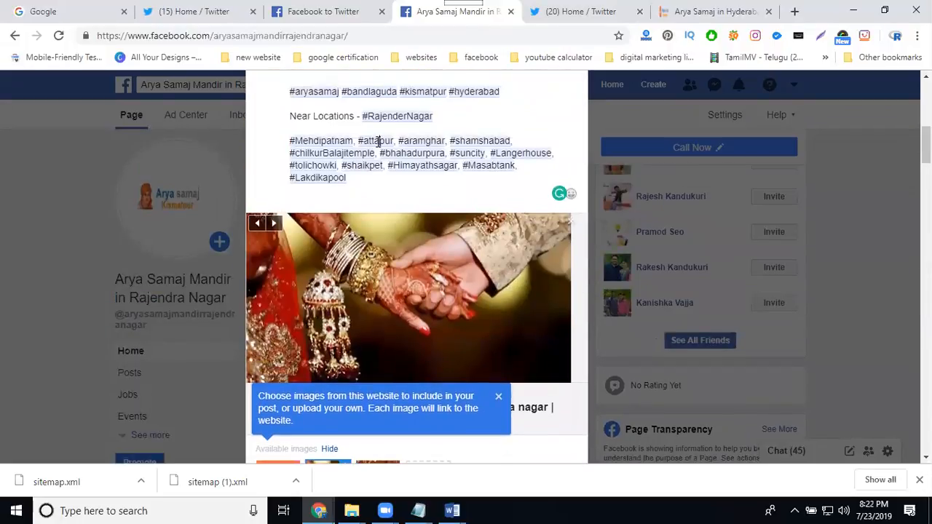
key(ctrl+a)
scroll(378, 143, down, 4)
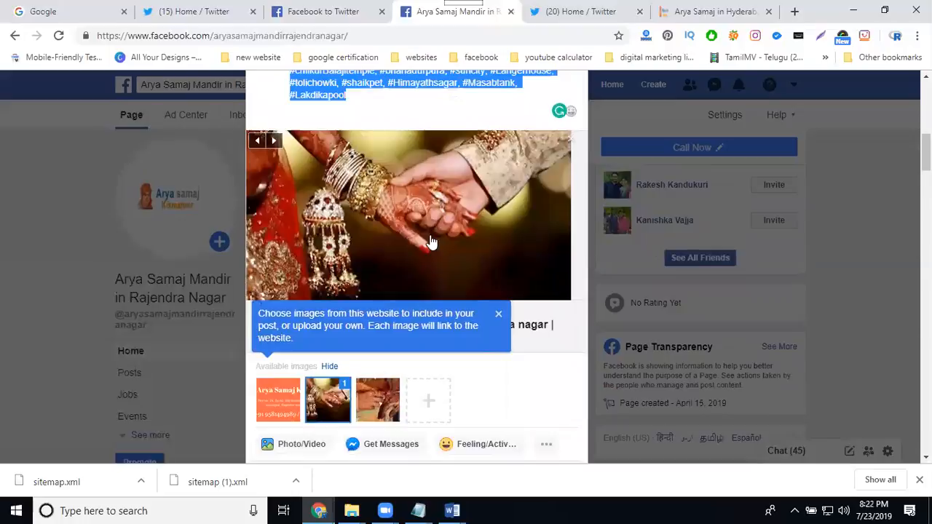
click(473, 340)
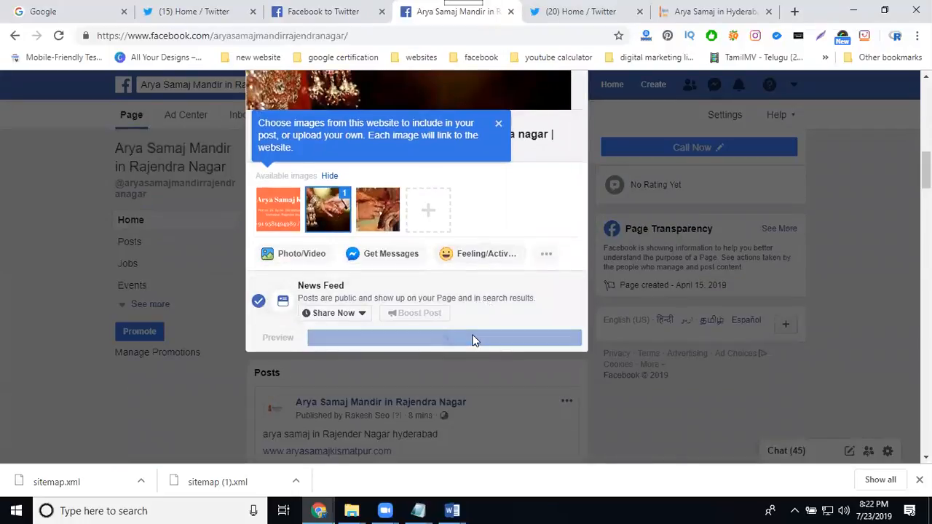
scroll(473, 340, down, 2)
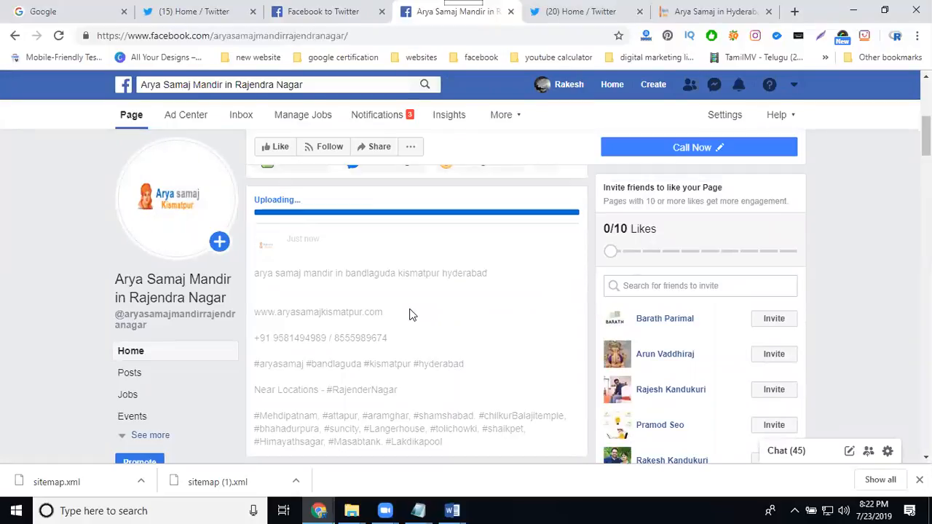
Examine the newest tweet on the linked Twitter profile after reloading it, and compare it with the post on the reloaded Facebook page.
click(590, 13)
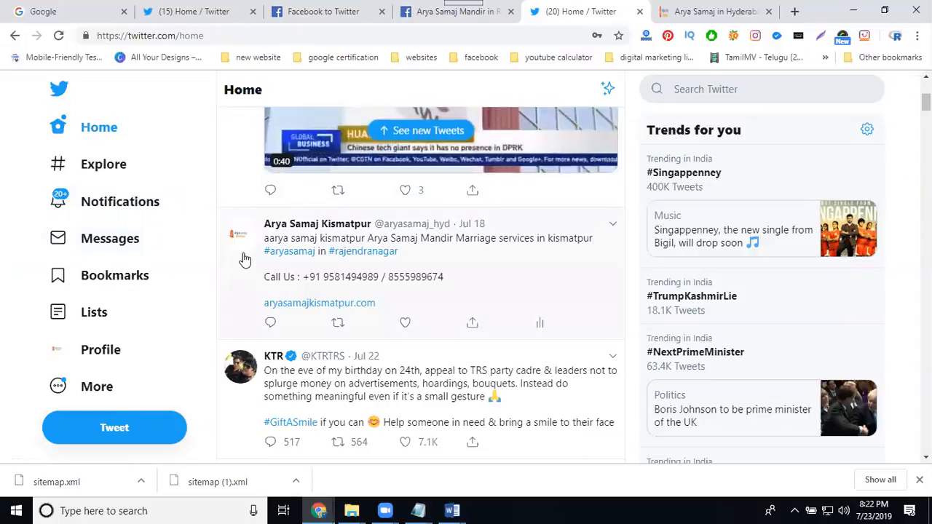
click(113, 351)
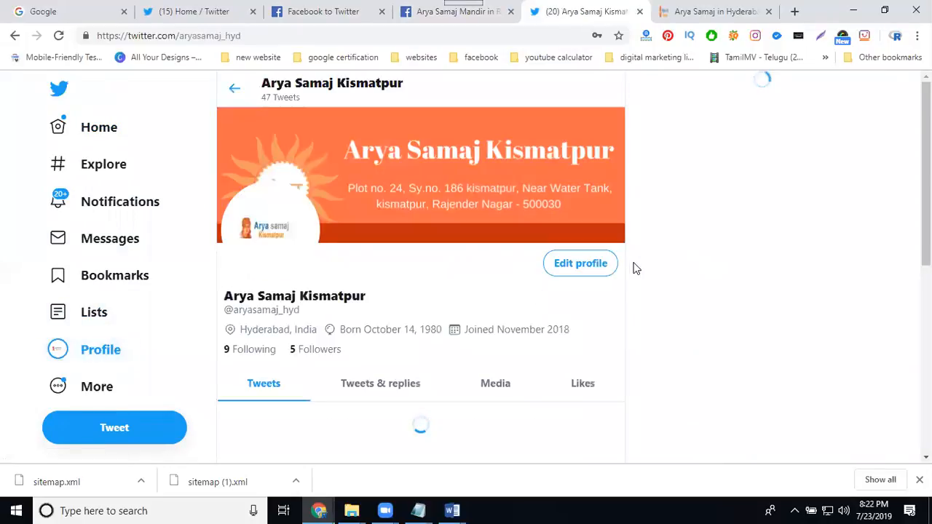
scroll(633, 268, down, 2)
scroll(590, 267, down, 2)
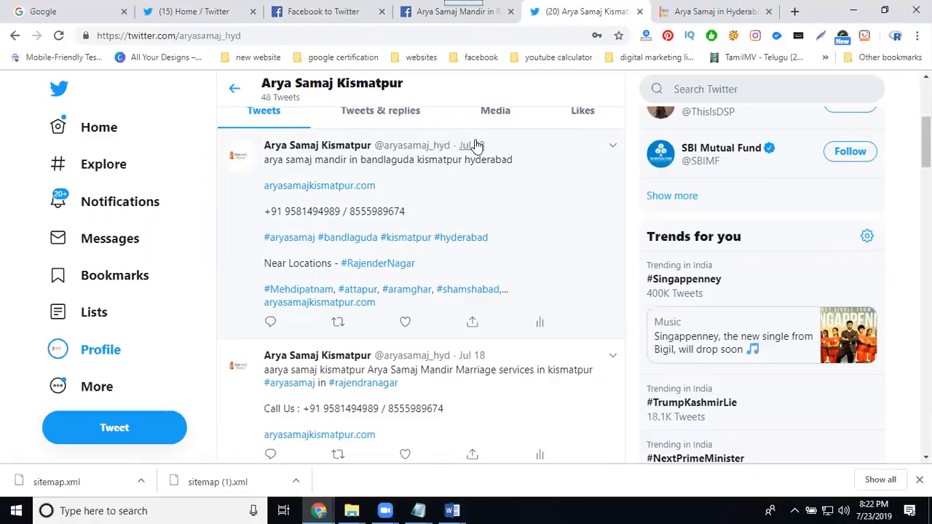
click(57, 41)
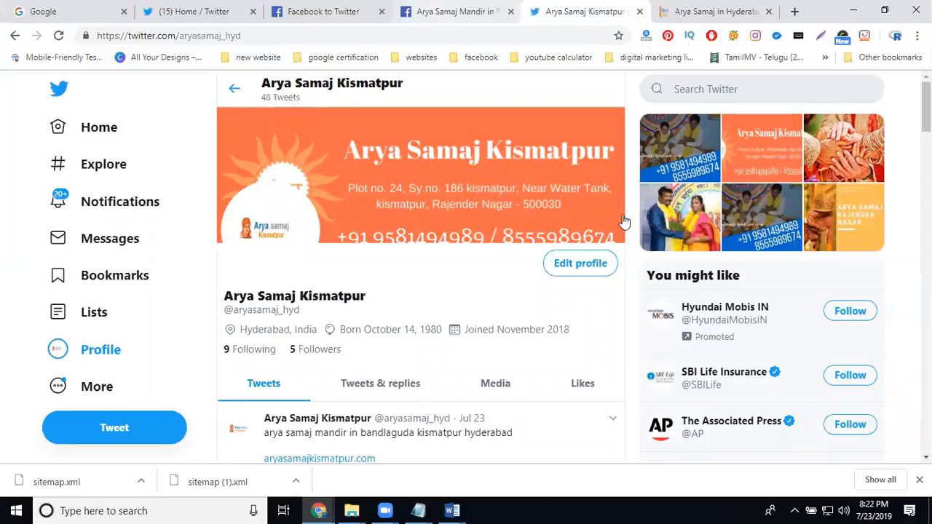
scroll(623, 221, down, 6)
scroll(472, 249, up, 3)
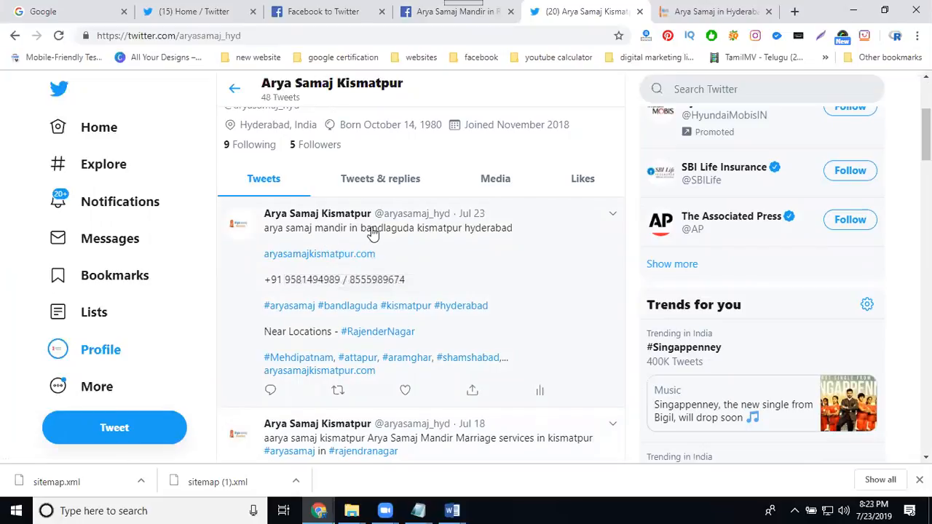
click(430, 11)
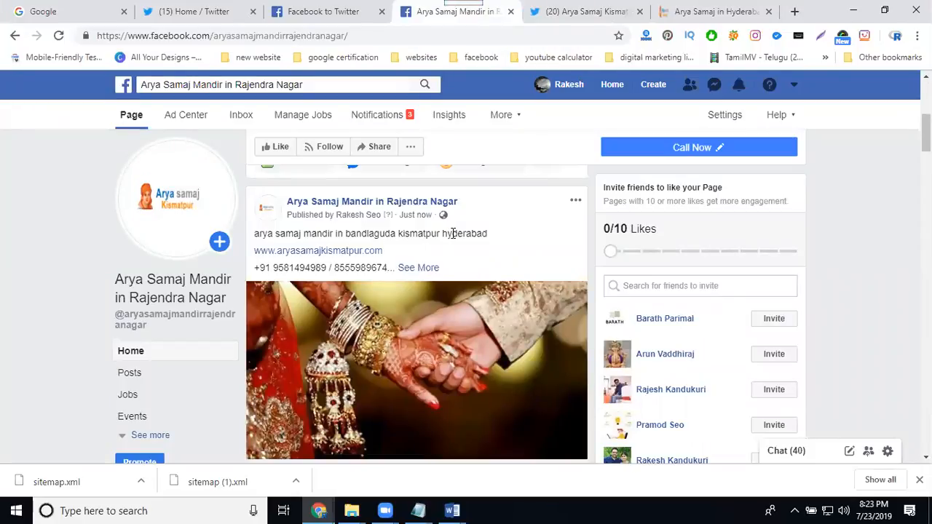
click(59, 37)
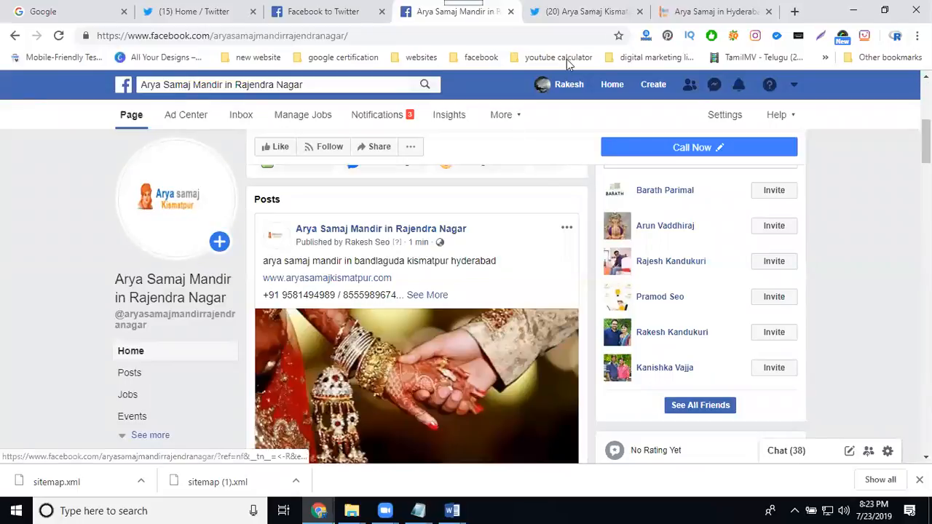
Open the Contact US page of the Arya Samaj website and copy its web address.
click(710, 12)
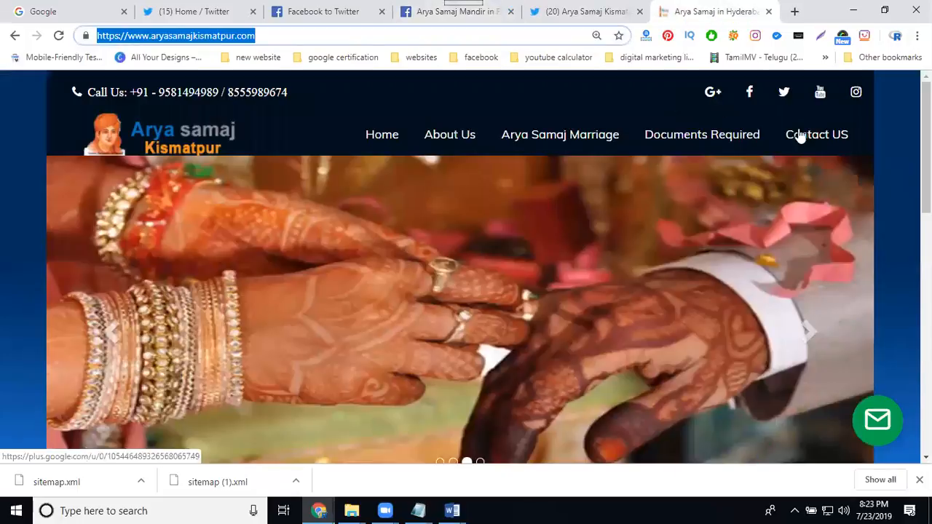
click(823, 138)
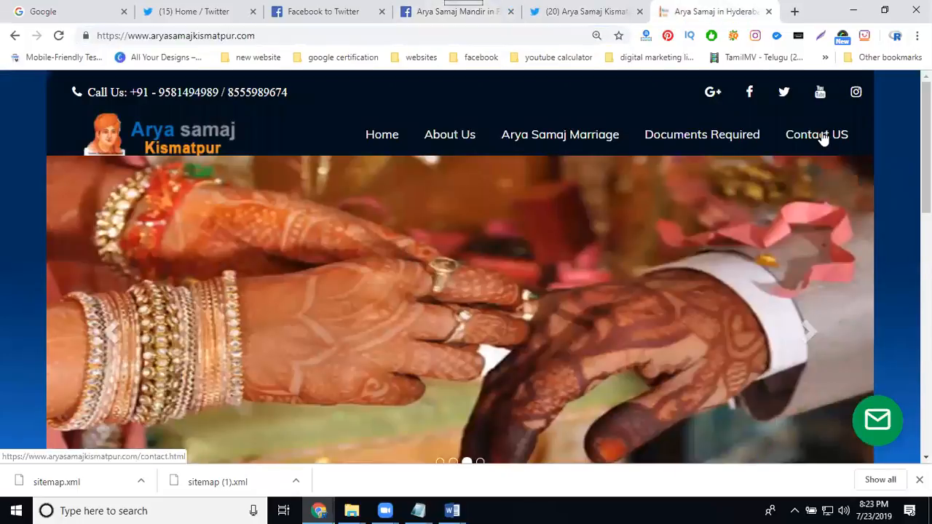
click(435, 35)
key(ctrl+c)
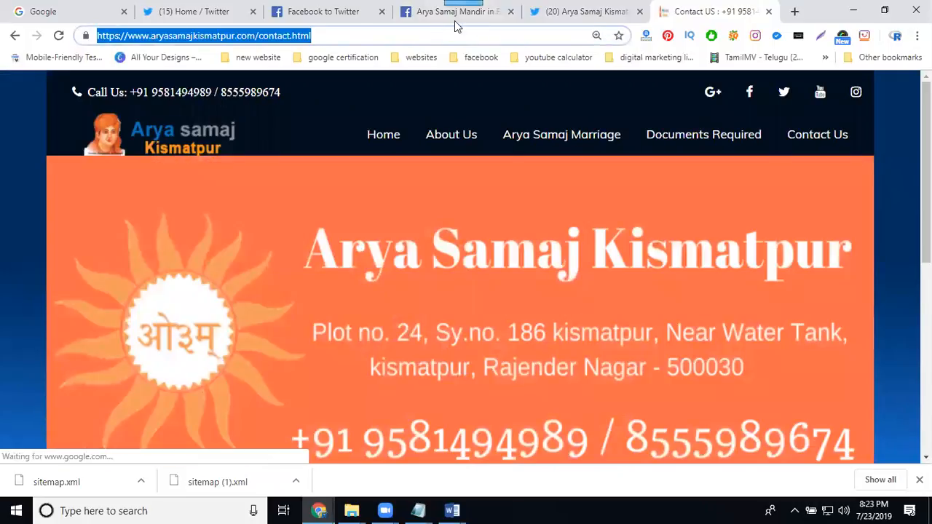
Start a new post on the Facebook page containing the copied contact page address.
click(451, 11)
scroll(371, 277, up, 2)
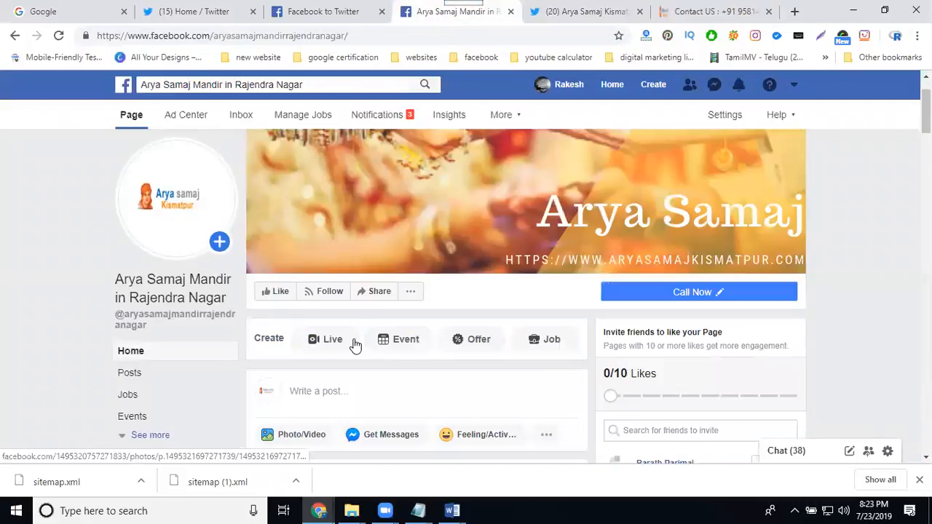
scroll(349, 342, down, 1)
click(342, 328)
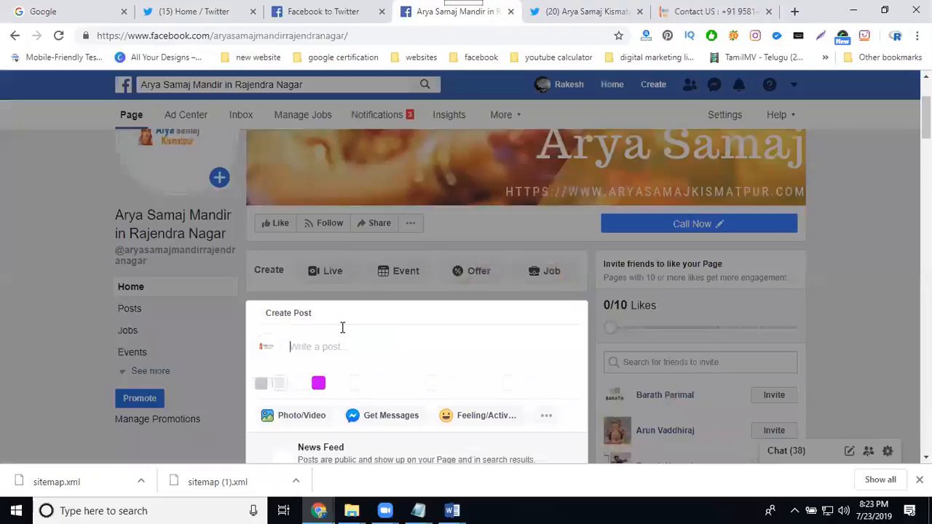
key(ctrl+v)
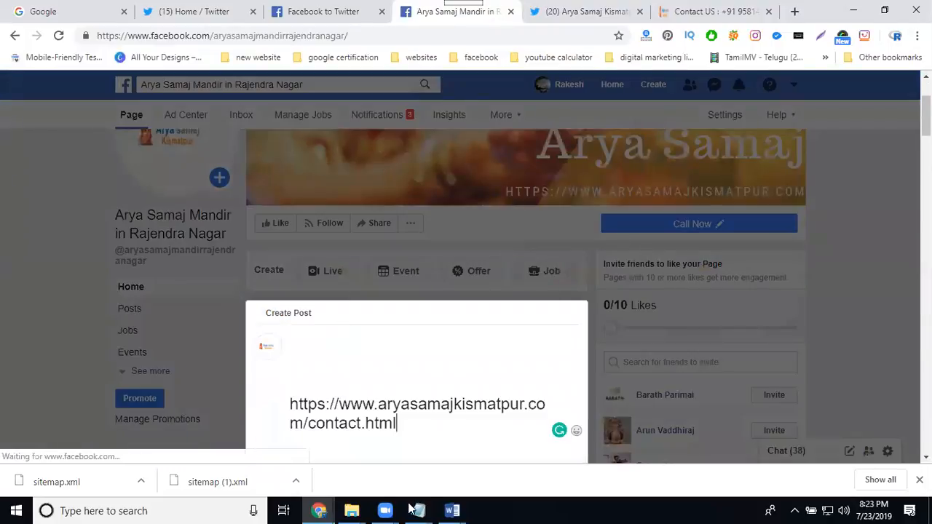
Switch to the Word document smo content and duplicate the "#aryasamaj #bandlaguda #kismatpur #hyderabad" text block above itself, separated by blank lines.
click(451, 510)
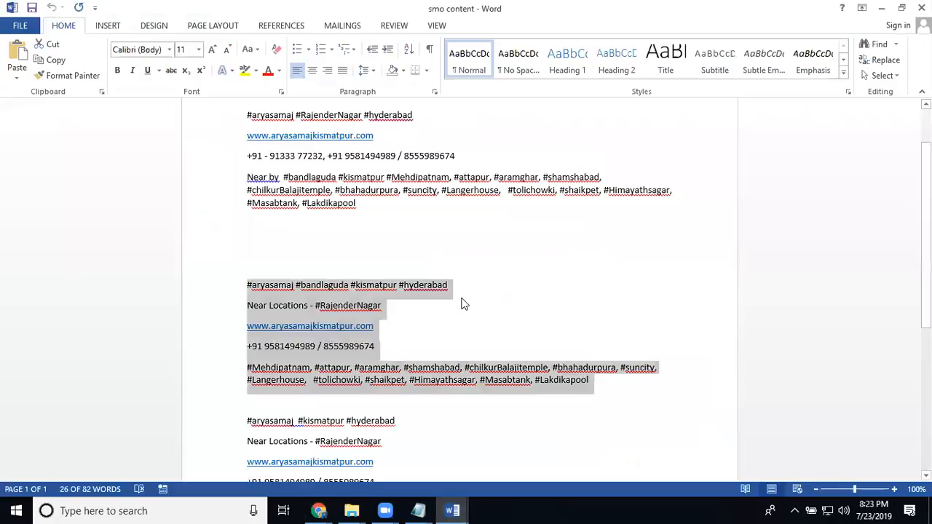
scroll(463, 302, down, 5)
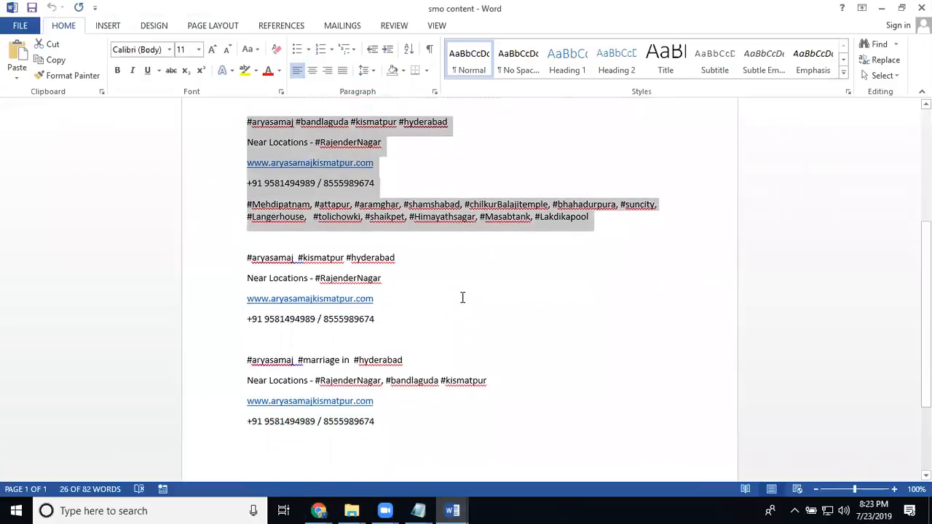
scroll(462, 297, down, 1)
scroll(463, 301, up, 4)
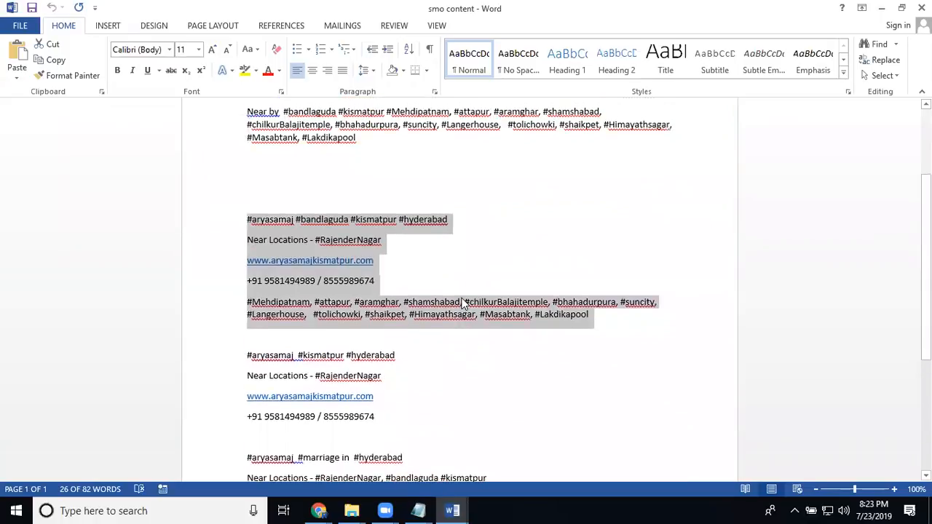
click(377, 202)
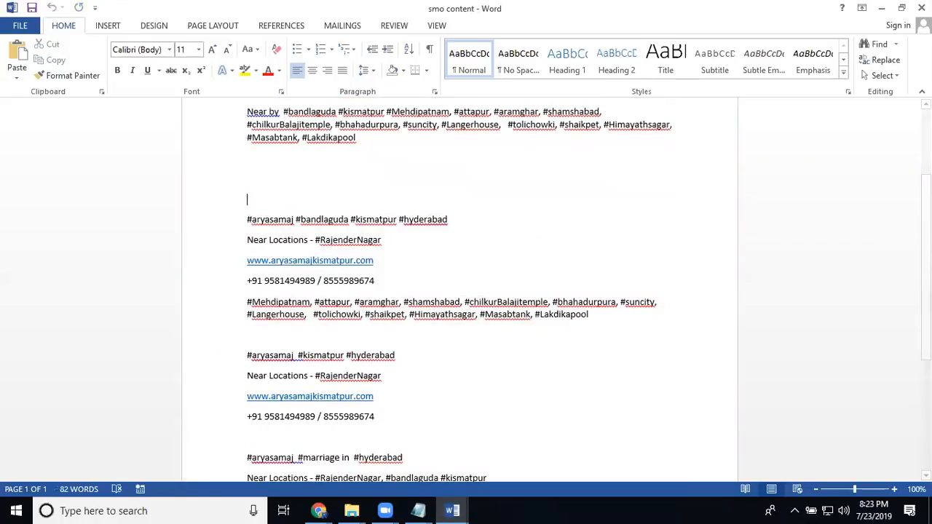
key(Return)
key(Return)
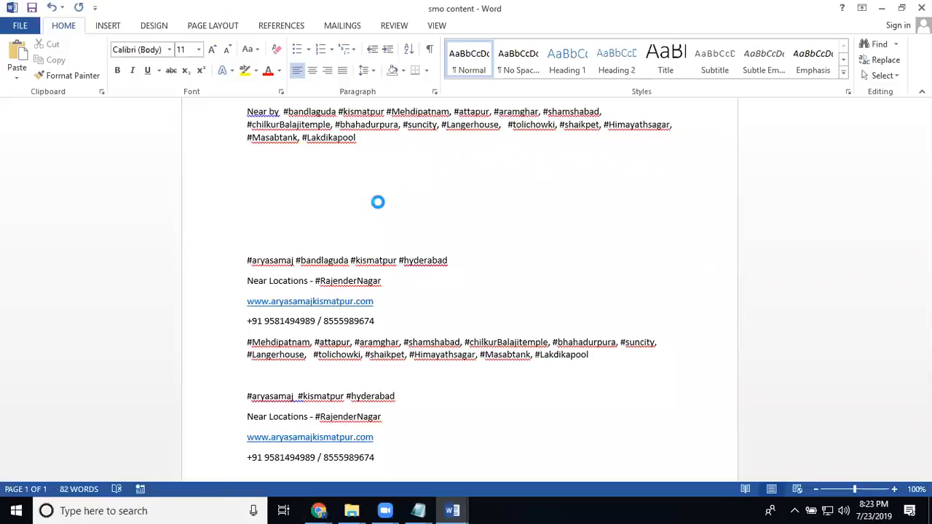
key(ctrl+v)
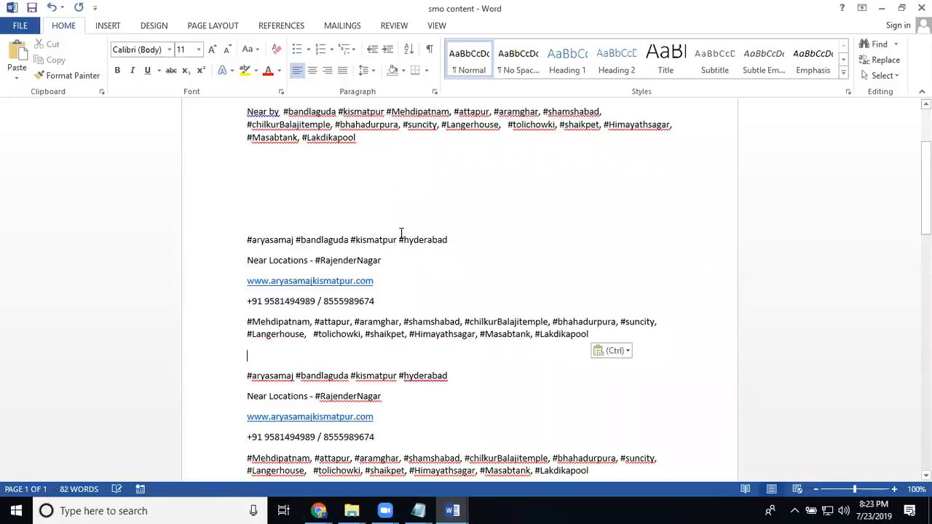
In the upper copy, duplicate the first two lines below the phone numbers and delete the original line "Near Locations - #RajenderNagar".
drag(383, 260, 248, 240)
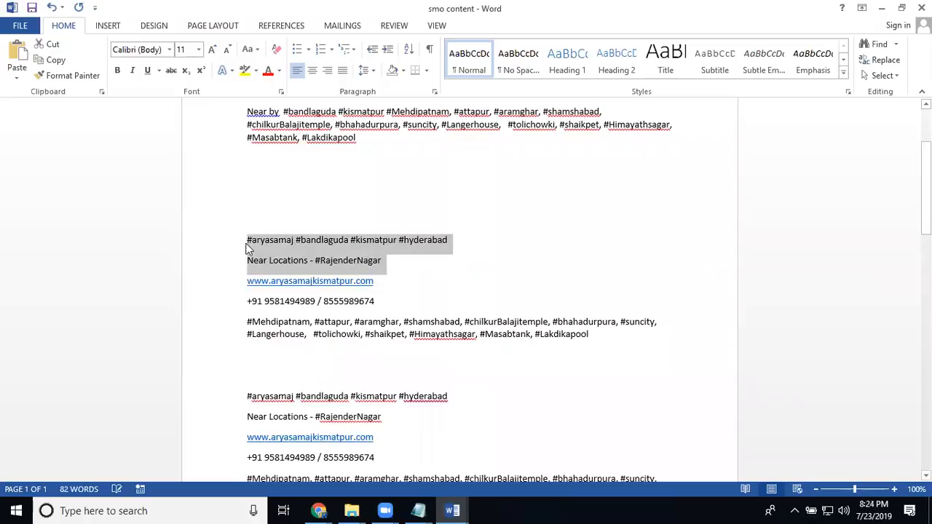
key(ctrl+c)
click(387, 301)
key(Return)
key(Return)
key(ctrl+v)
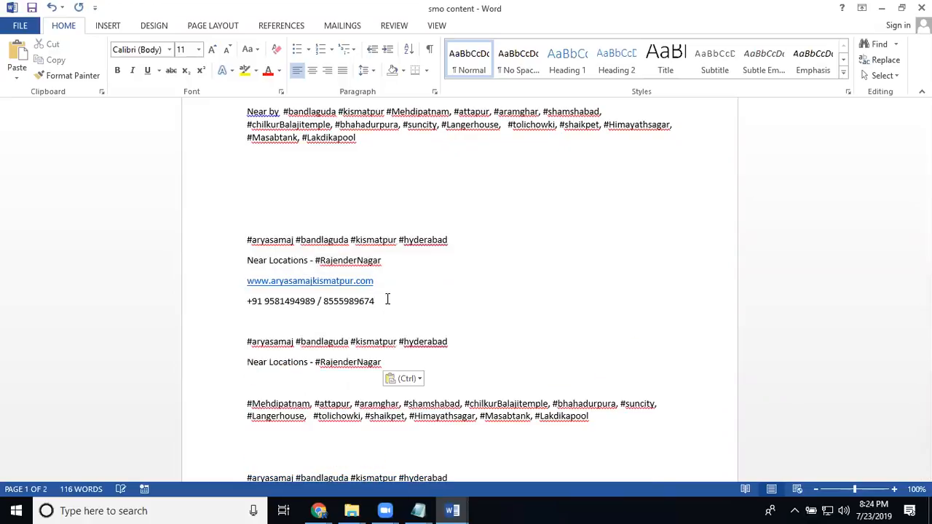
drag(399, 268, 248, 264)
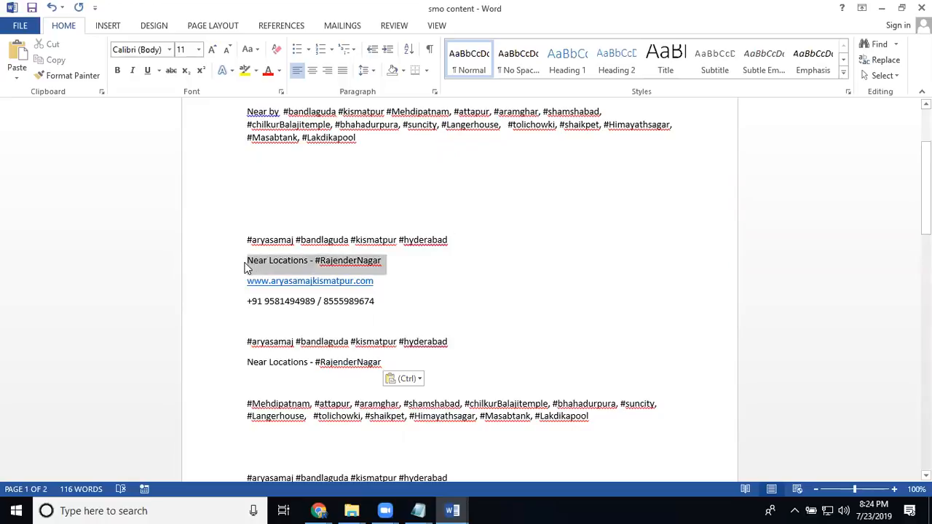
key(Delete)
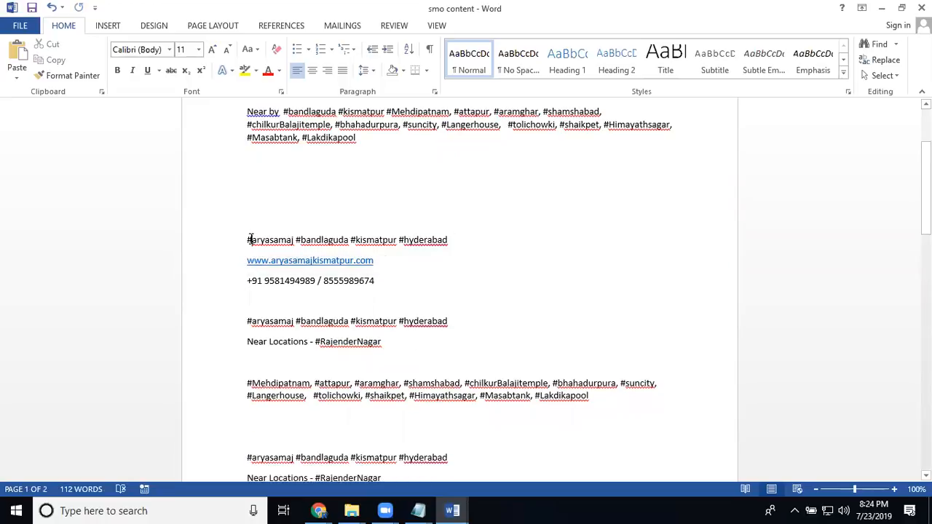
Rewrite the upper copy's "#aryasamaj #bandlaguda #kismatpur #hyderabad" line above the website address as "Arya samaj mandir in hyderabad".
key(Delete)
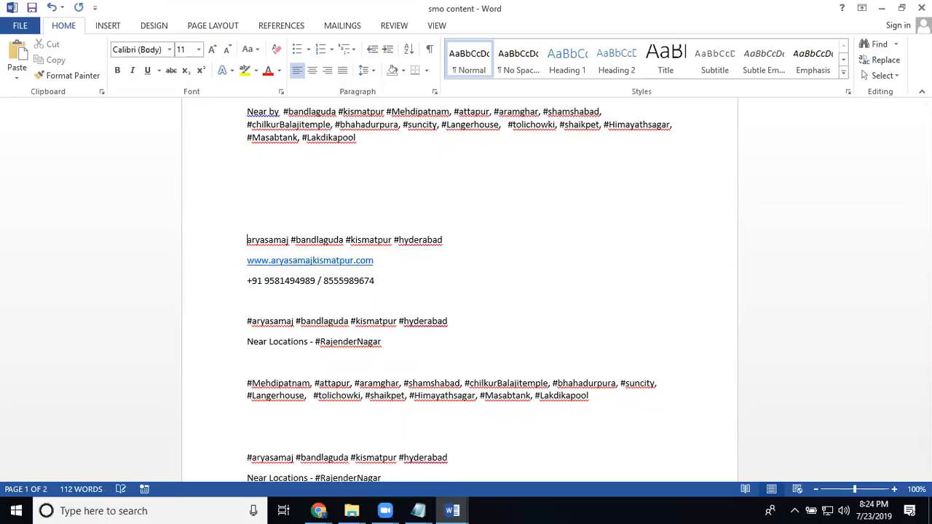
click(266, 241)
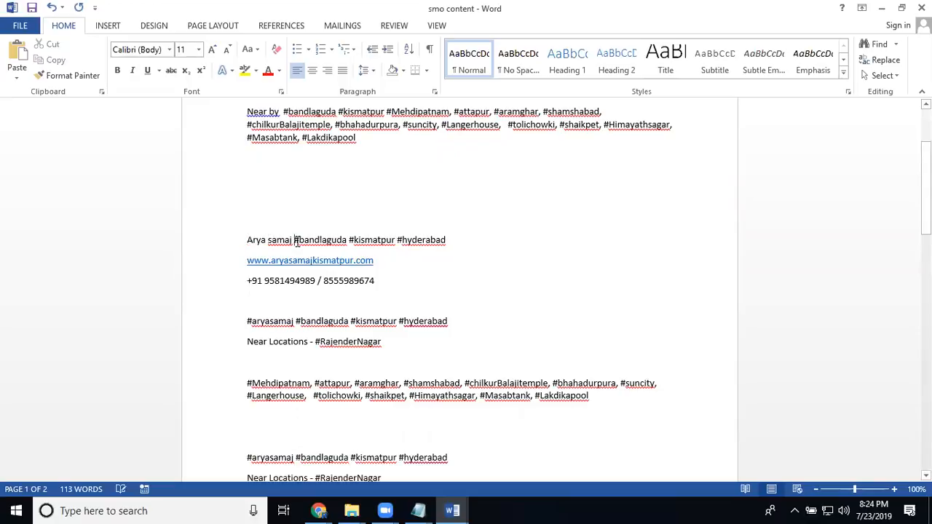
key(Delete)
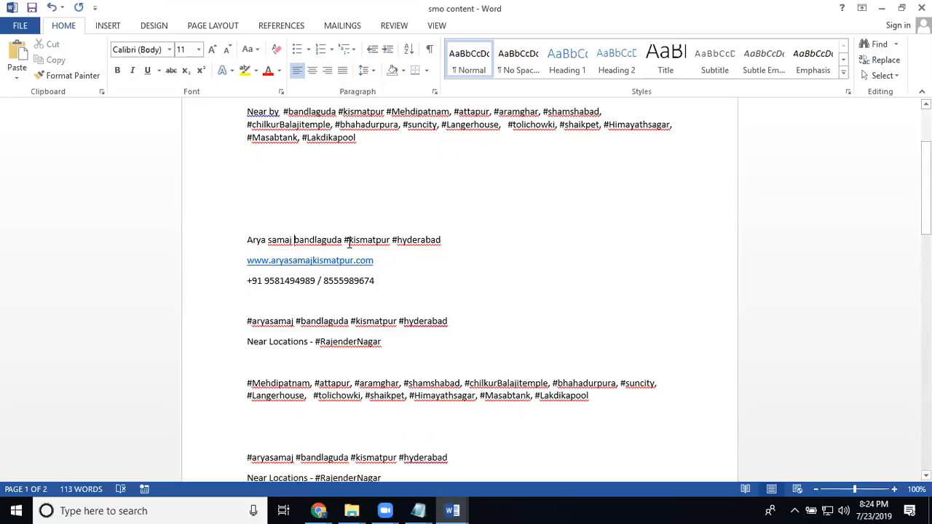
click(349, 242)
key(Delete)
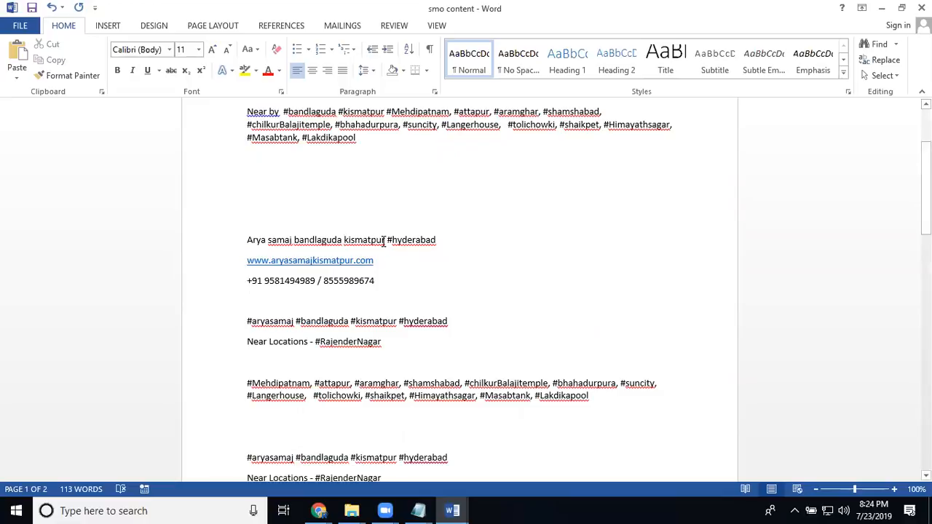
click(391, 239)
key(BackSpace)
key(BackSpace)
key(BackSpace)
key(BackSpace)
key(BackSpace)
key(BackSpace)
key(BackSpace)
key(BackSpace)
key(BackSpace)
key(BackSpace)
key(BackSpace)
key(BackSpace)
key(BackSpace)
key(BackSpace)
key(BackSpace)
key(BackSpace)
key(BackSpace)
key(BackSpace)
key(BackSpace)
key(BackSpace)
key(BackSpace)
key(BackSpace)
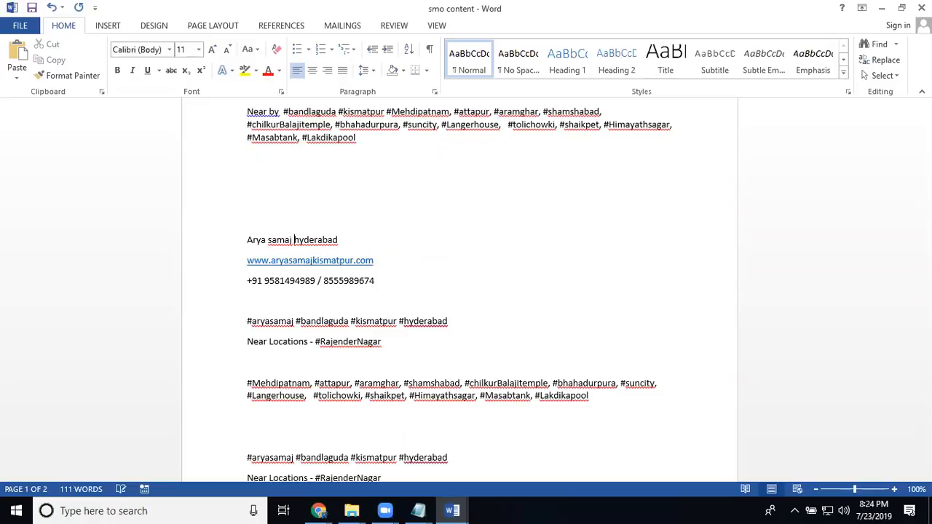
text(mandir )
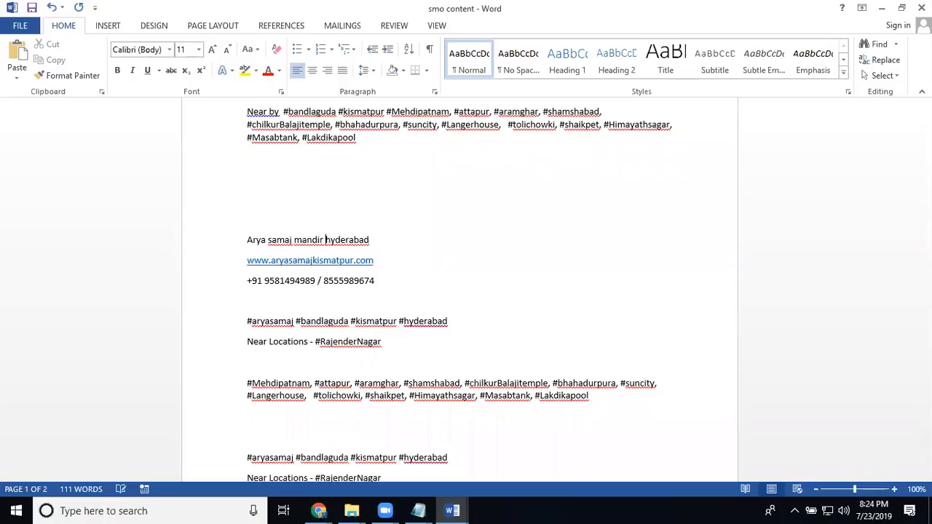
text(in)
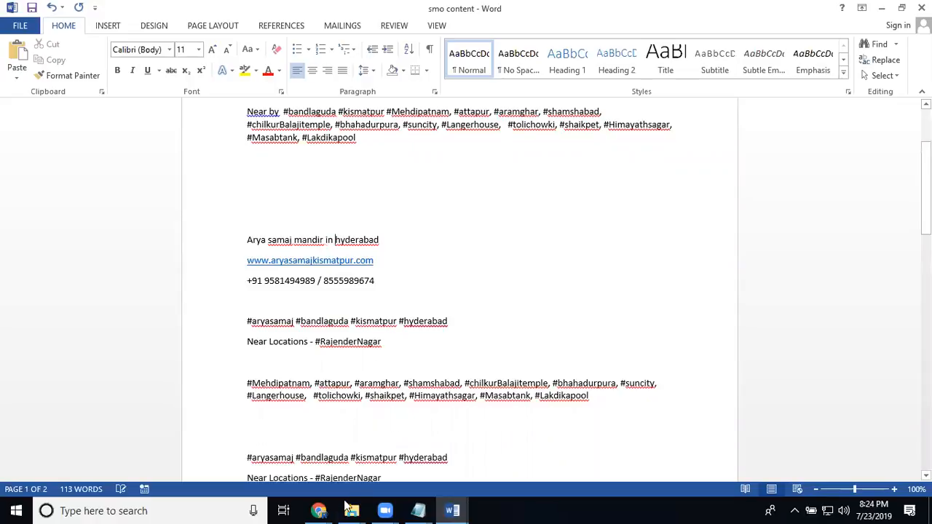
Switch to the new tab in Chrome, search Google for "mahedipatnam" and copy the corrected spelling "mehdipatnam" from the search query.
click(319, 510)
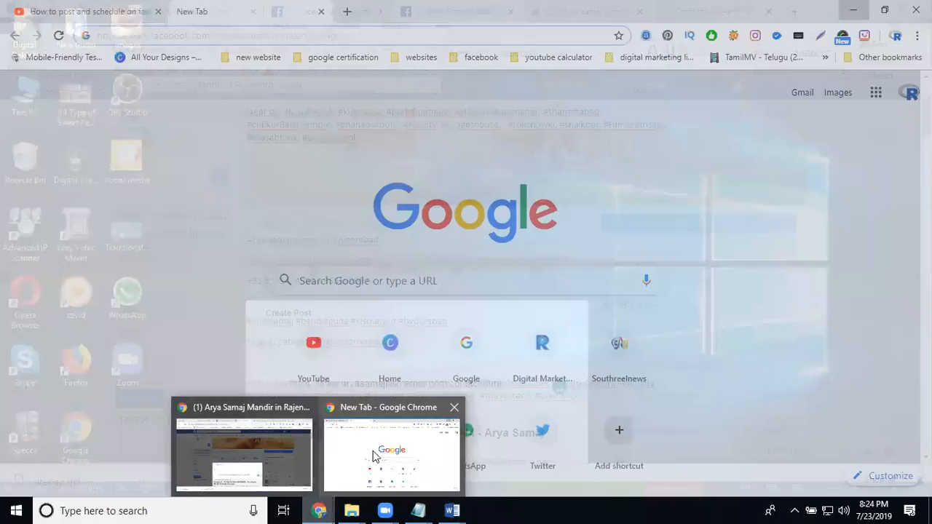
click(375, 454)
text(ma)
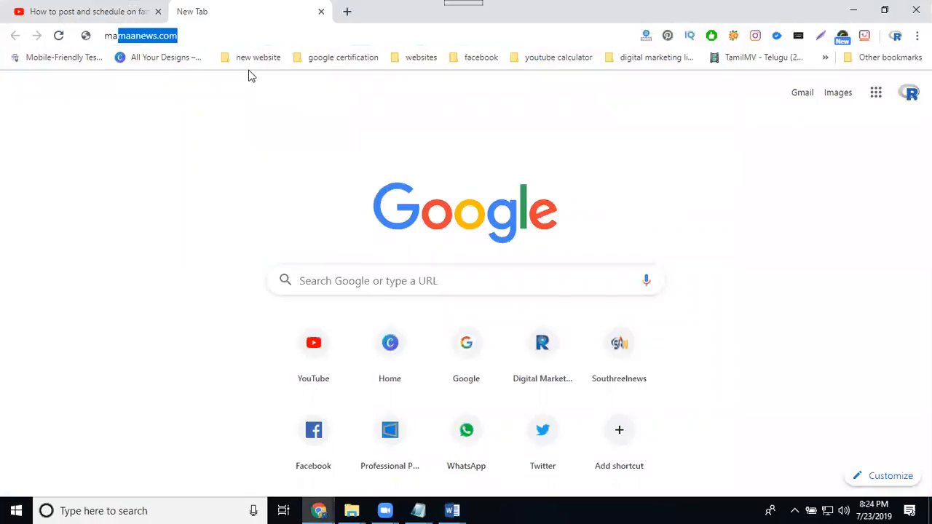
text(hedipatnam)
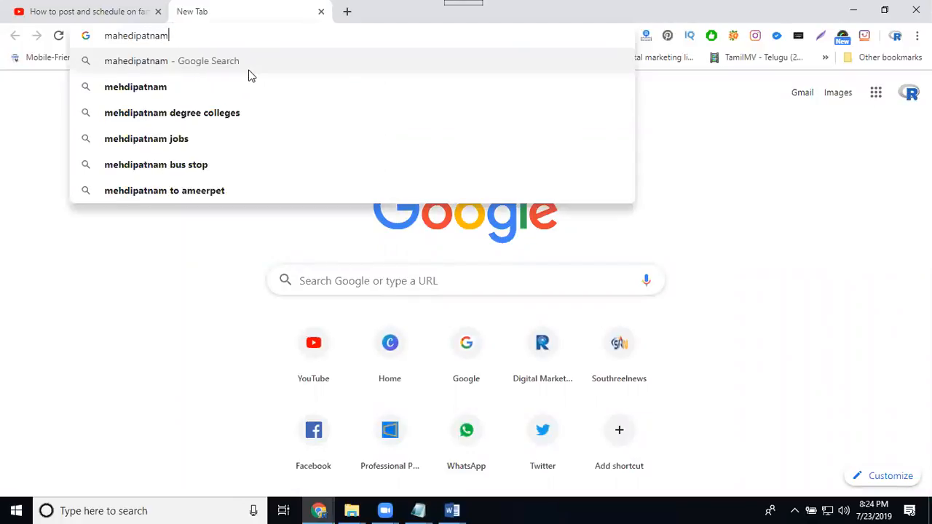
key(Return)
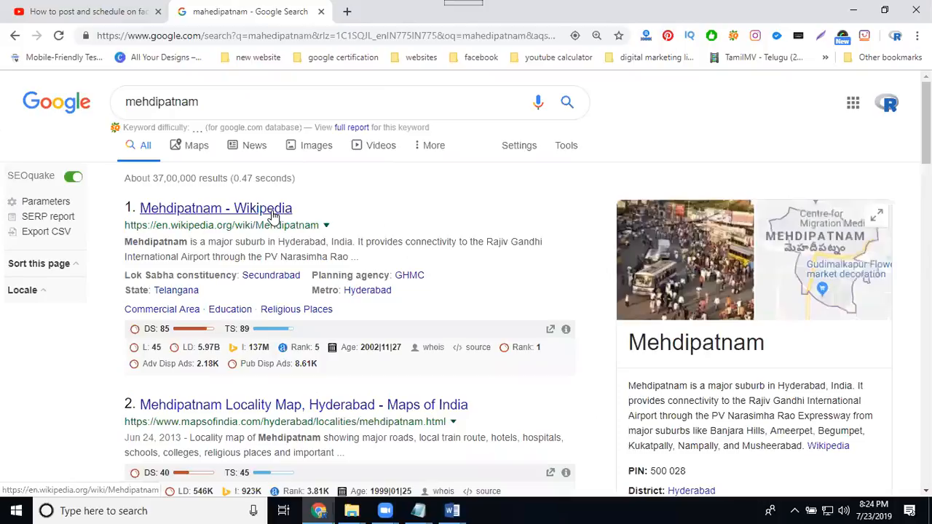
double_click(227, 102)
key(ctrl+c)
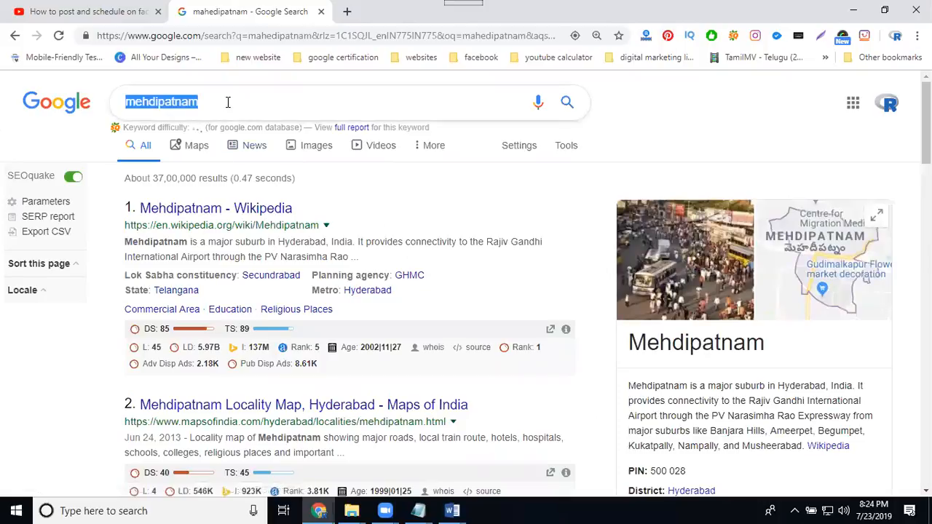
Return to the smo content document in Word and insert the copied "mehdipatnam" before "hyderabad" in the rewritten heading line.
click(452, 510)
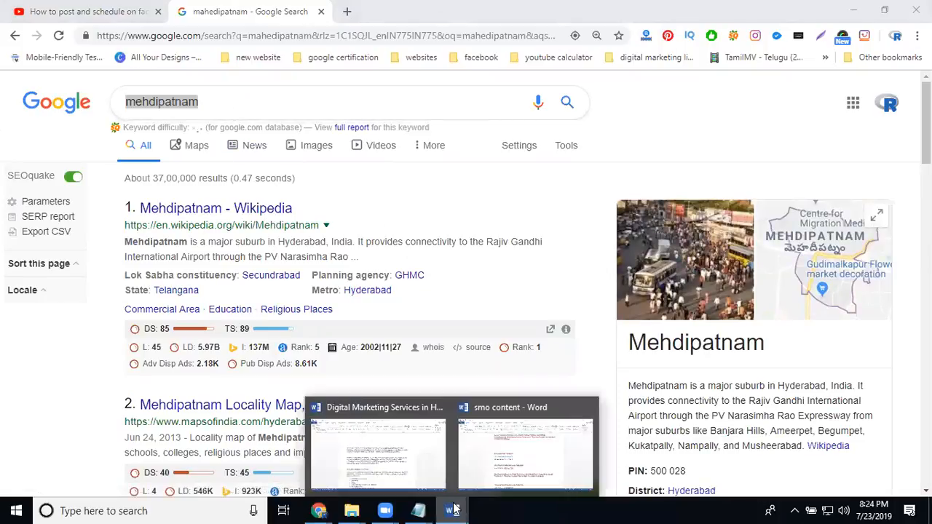
click(487, 449)
click(337, 240)
key(ctrl+v)
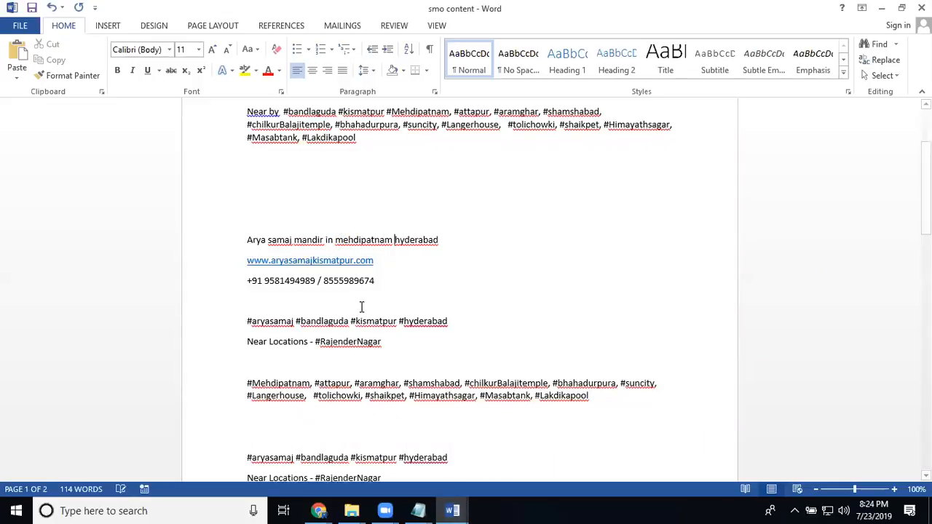
In the hashtag line below the phone numbers, replace "#kismatpur" with "#mehdipatnam" and delete "#bandlaguda".
double_click(365, 323)
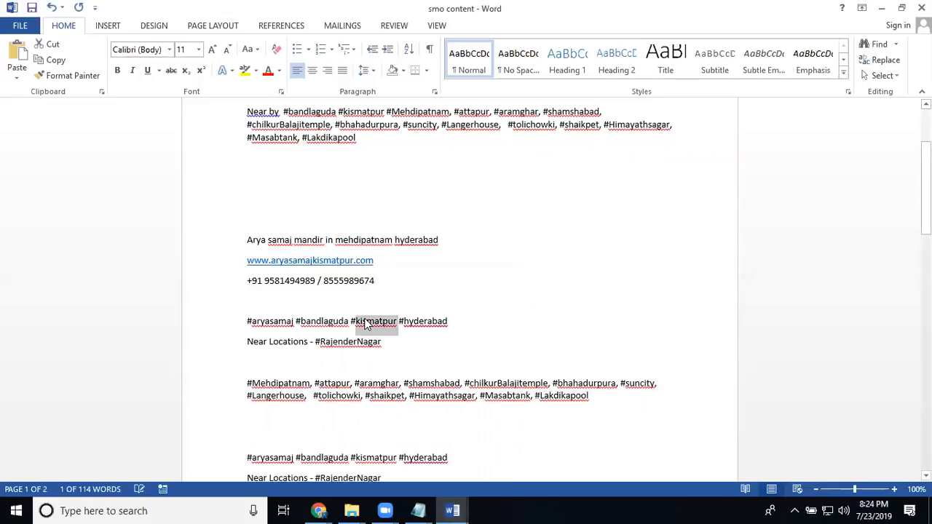
click(350, 329)
key(ctrl+v)
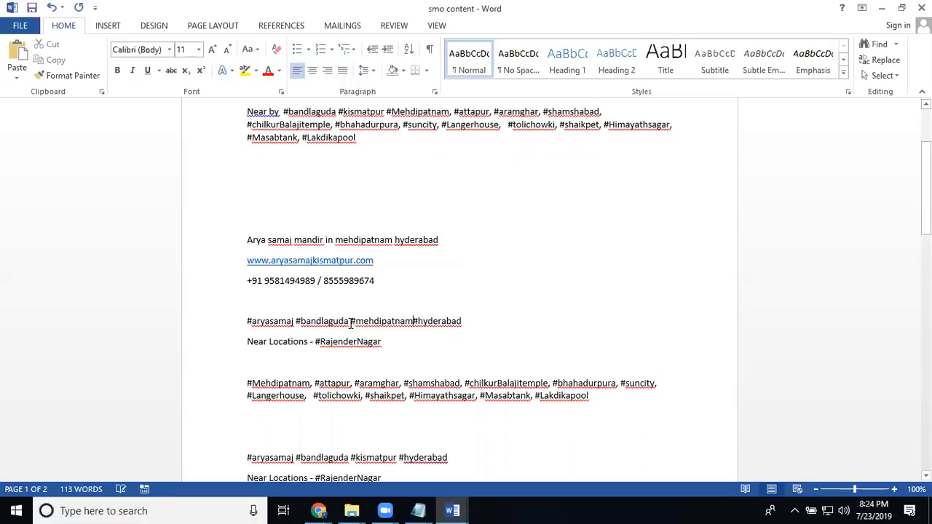
key(BackSpace)
key(BackSpace)
key(BackSpace)
key(BackSpace)
key(BackSpace)
key(BackSpace)
key(BackSpace)
key(BackSpace)
key(BackSpace)
key(BackSpace)
key(BackSpace)
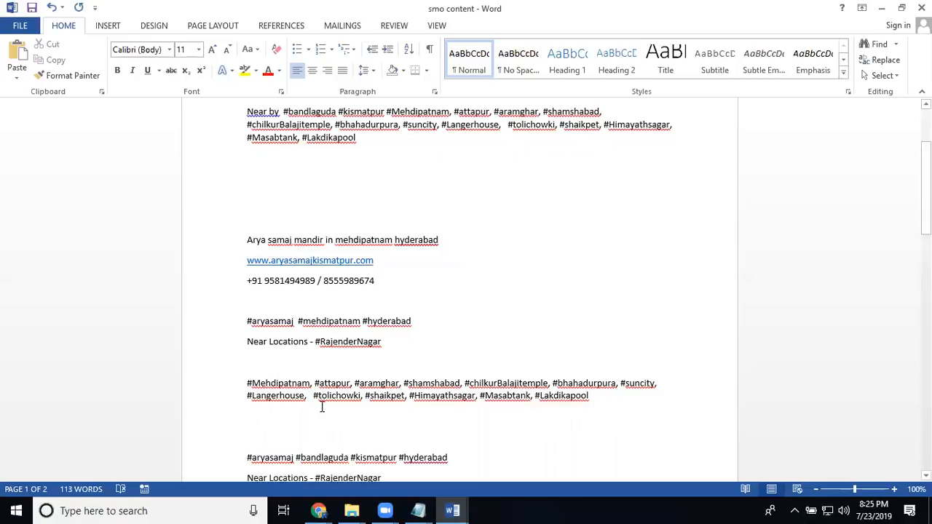
Delete "#Mehdipatnam," from the nearby locations list and copy the whole block from the "Arya samaj mandir" heading to "#Lakdikapool".
double_click(253, 383)
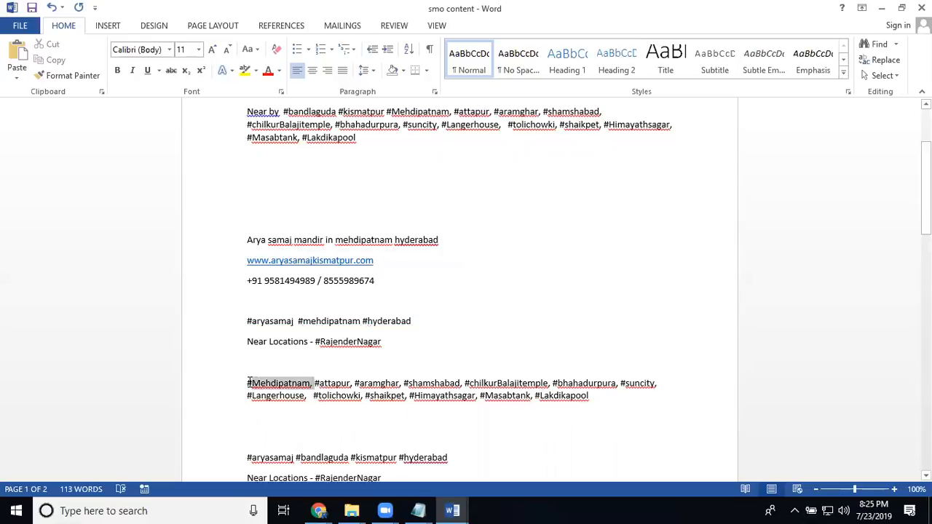
key(Delete)
drag(523, 396, 248, 244)
key(ctrl+c)
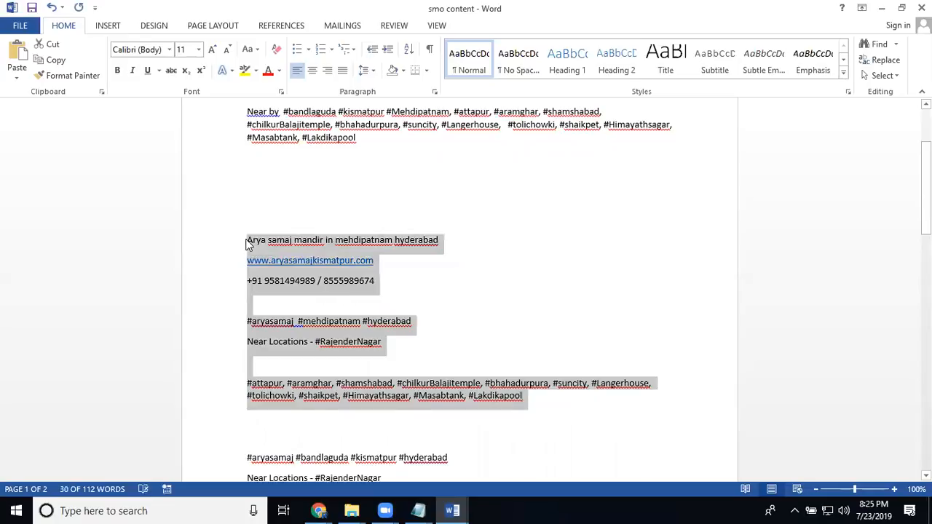
click(881, 8)
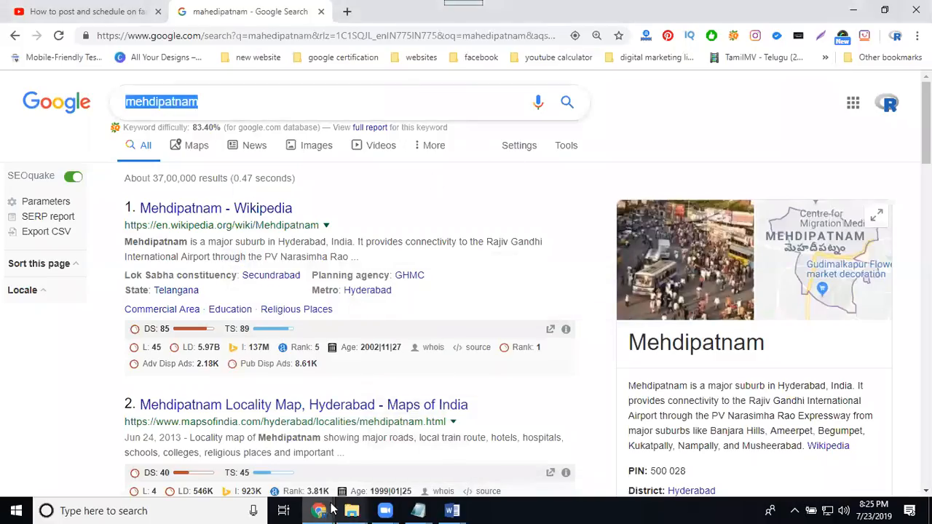
mouse_move(319, 509)
click(243, 465)
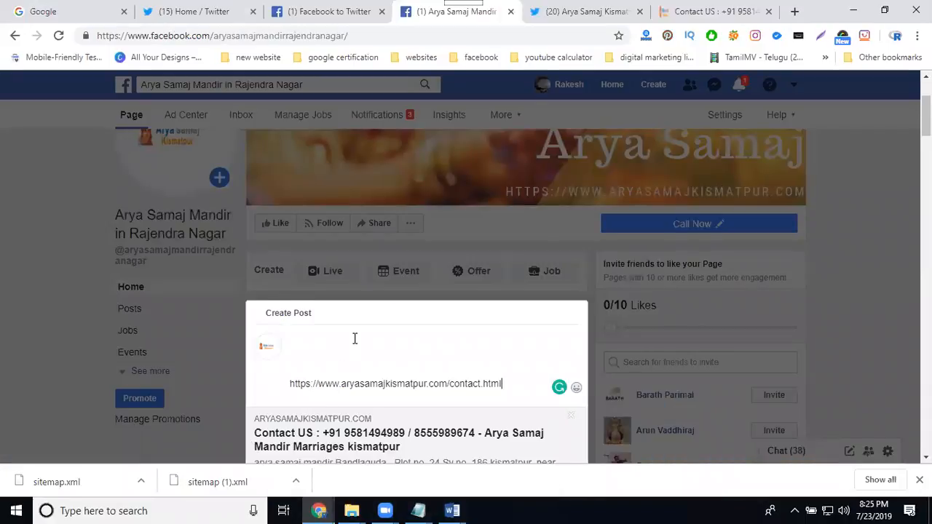
key(ctrl+v)
double_click(366, 340)
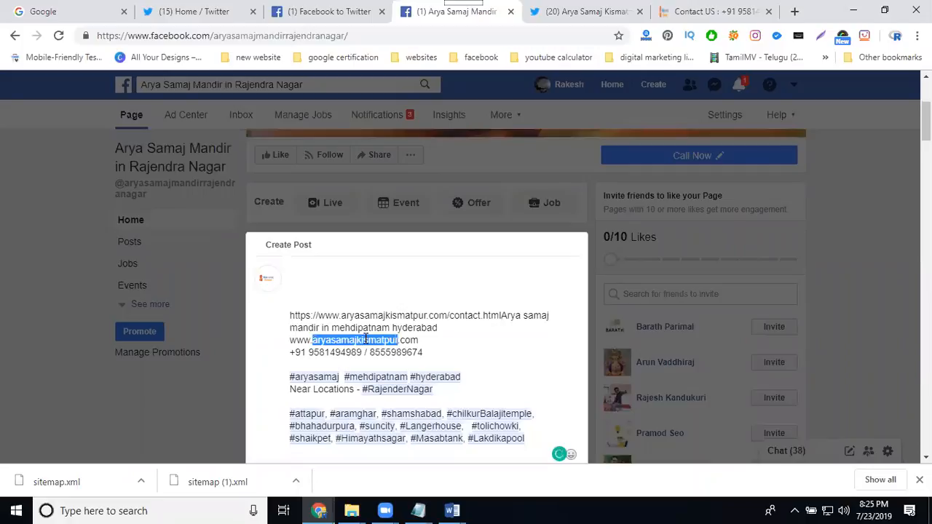
triple_click(365, 340)
key(BackSpace)
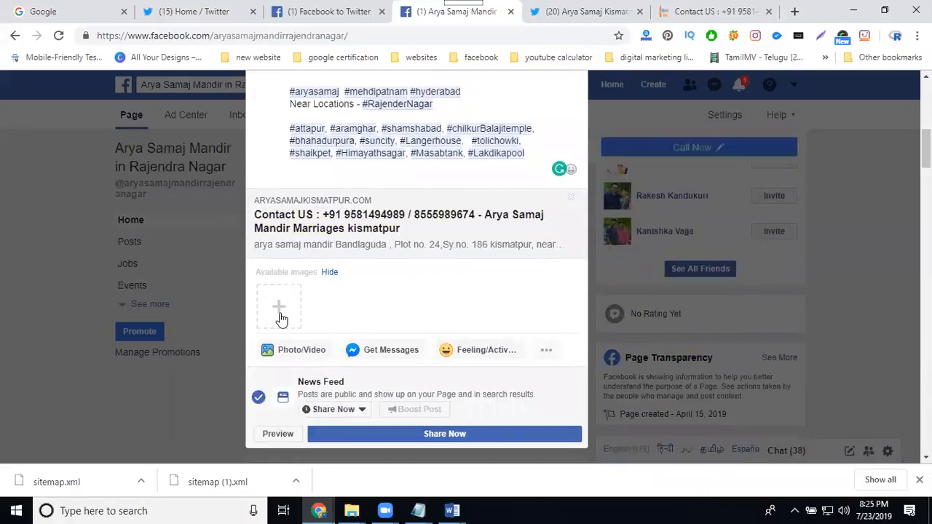
Add the picture "images marriages" from the video making images folder to the post's link preview.
click(281, 319)
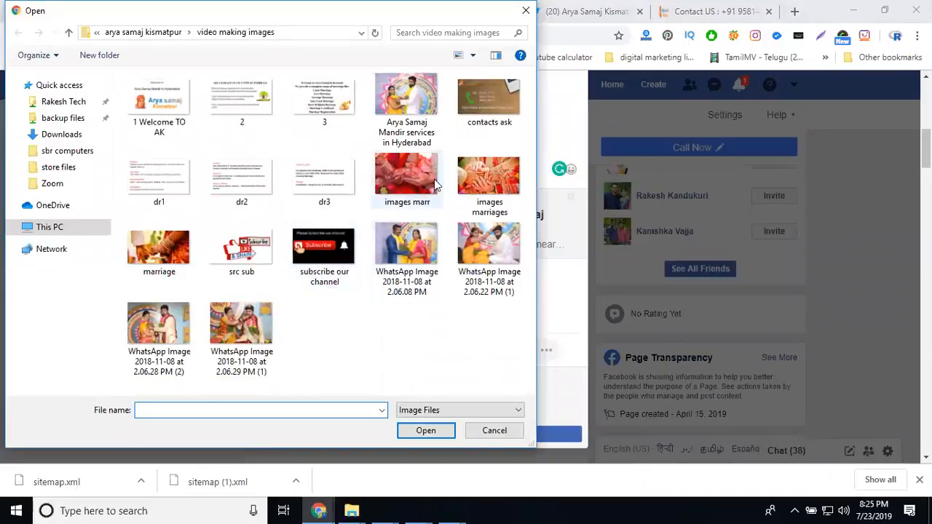
double_click(487, 187)
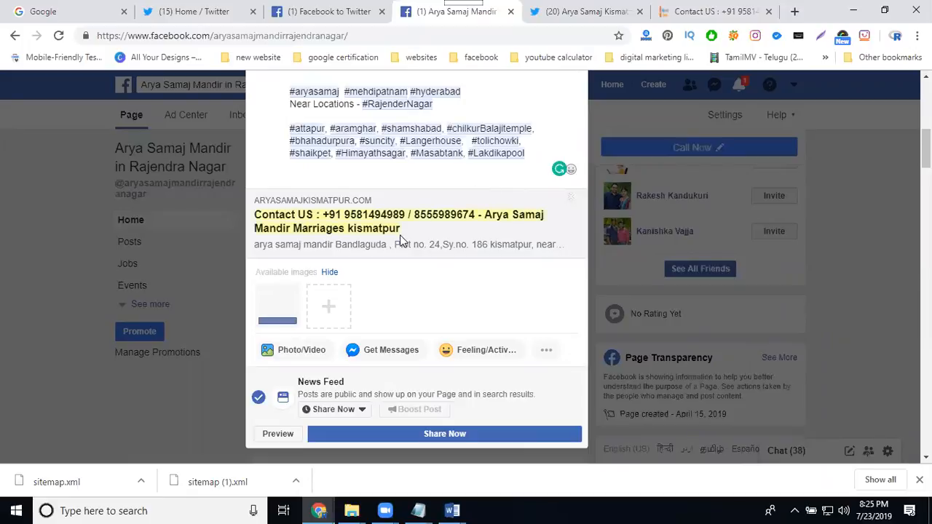
Move "Arya samaj mandir in mehdipatnam hyderabad" to the first line of the post and add a blank line below the contact link.
scroll(426, 260, up, 2)
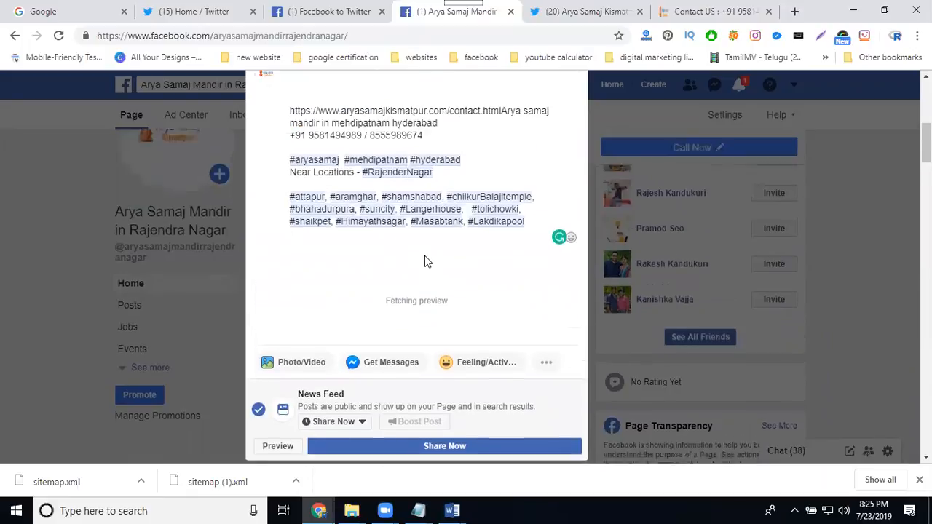
scroll(414, 191, up, 2)
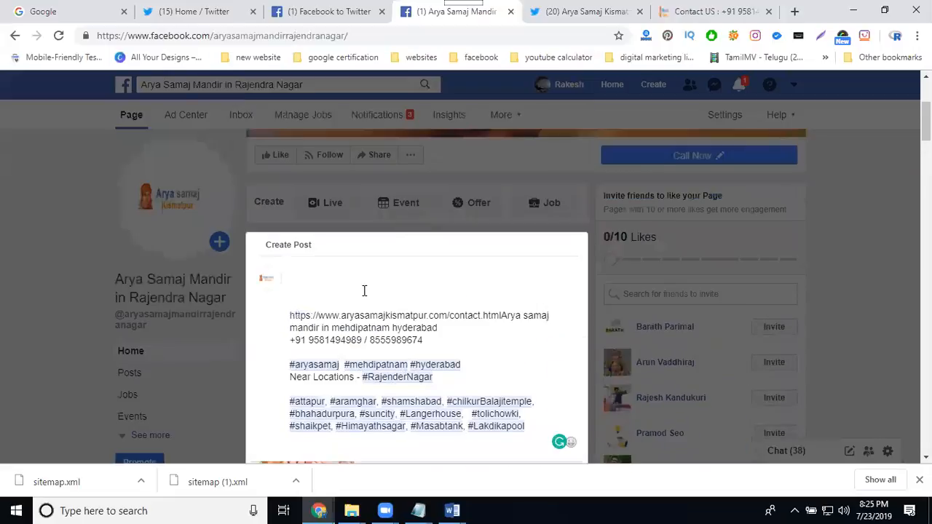
scroll(364, 290, up, 2)
scroll(364, 290, down, 2)
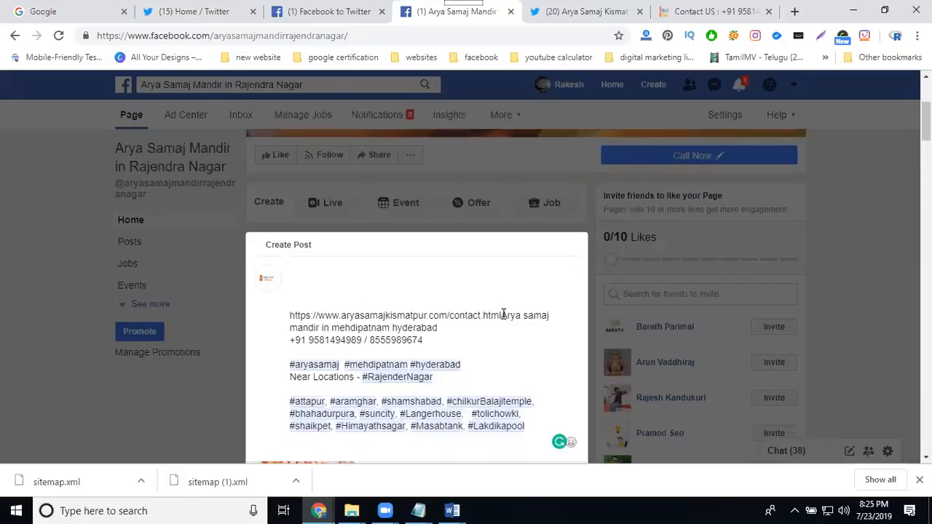
drag(501, 314, 502, 328)
key(ctrl+c)
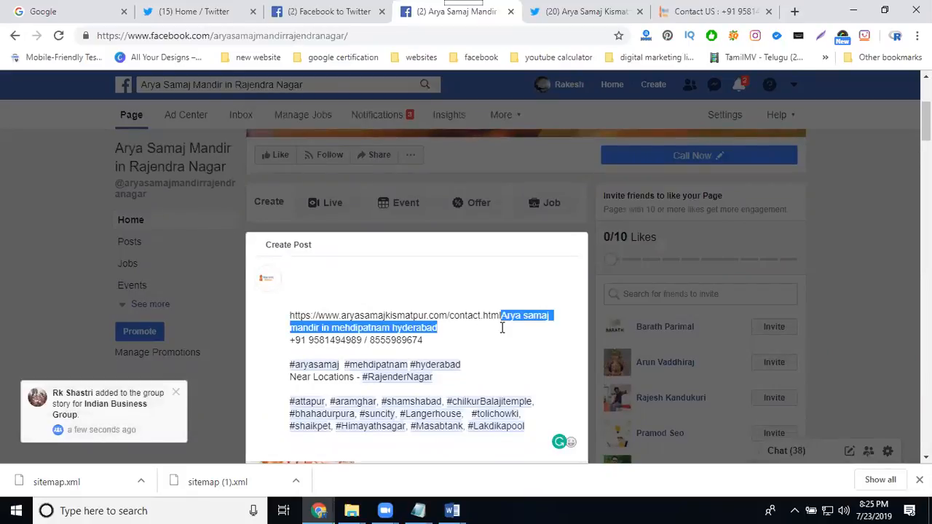
key(BackSpace)
click(342, 282)
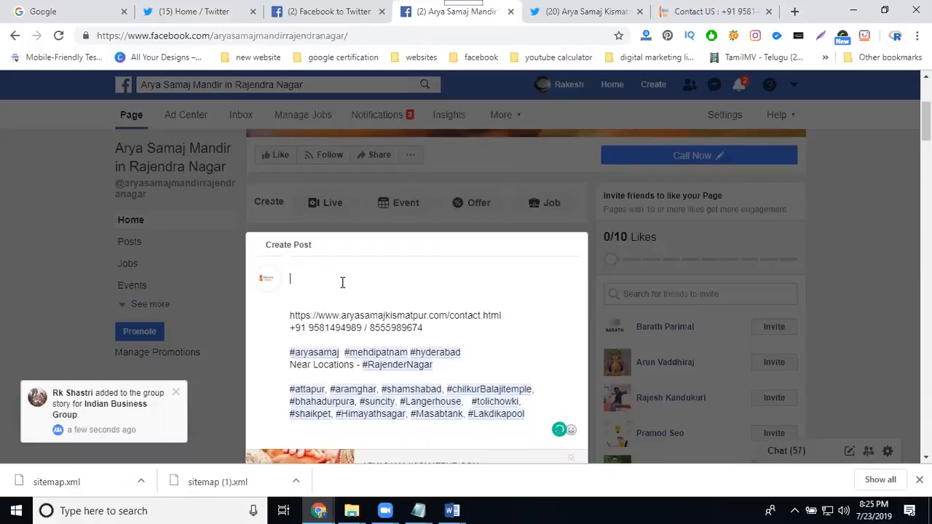
key(ctrl+v)
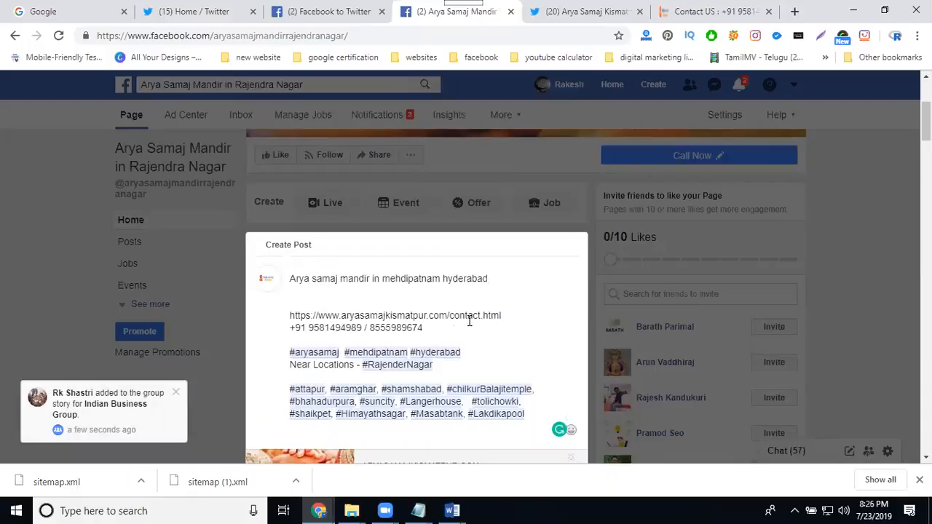
key(Return)
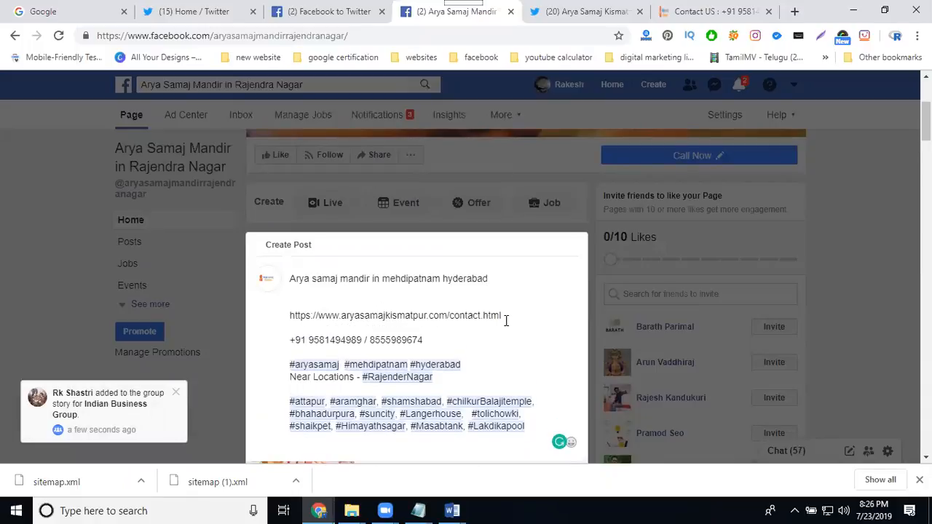
Review the post's opening line and the heading and description of its link preview.
triple_click(449, 277)
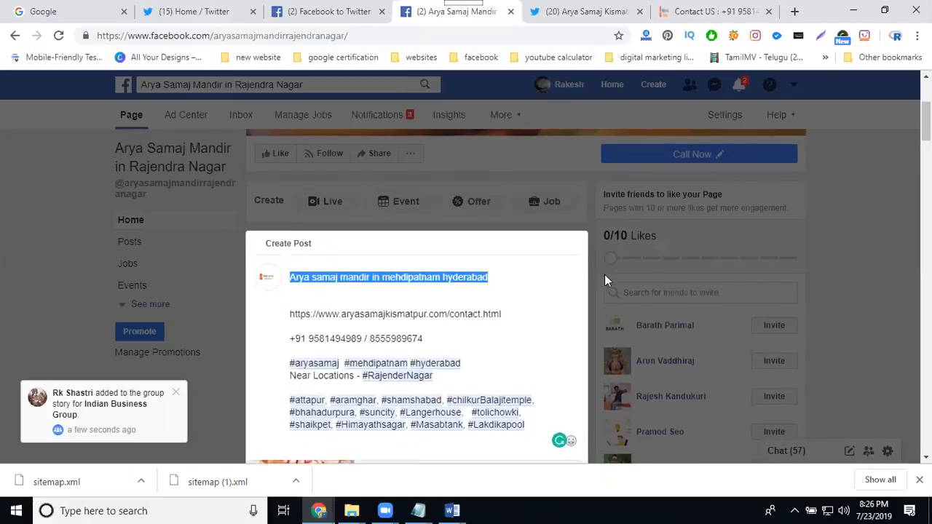
scroll(449, 276, down, 3)
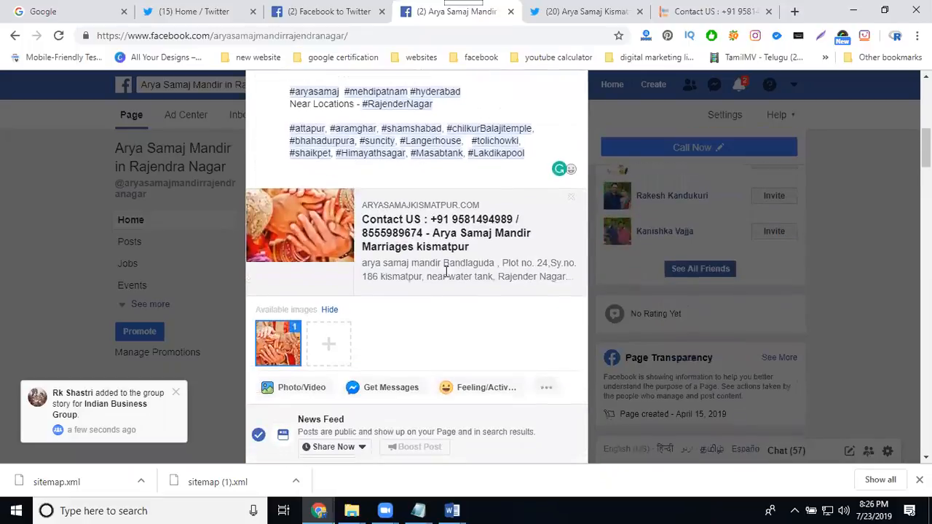
triple_click(422, 223)
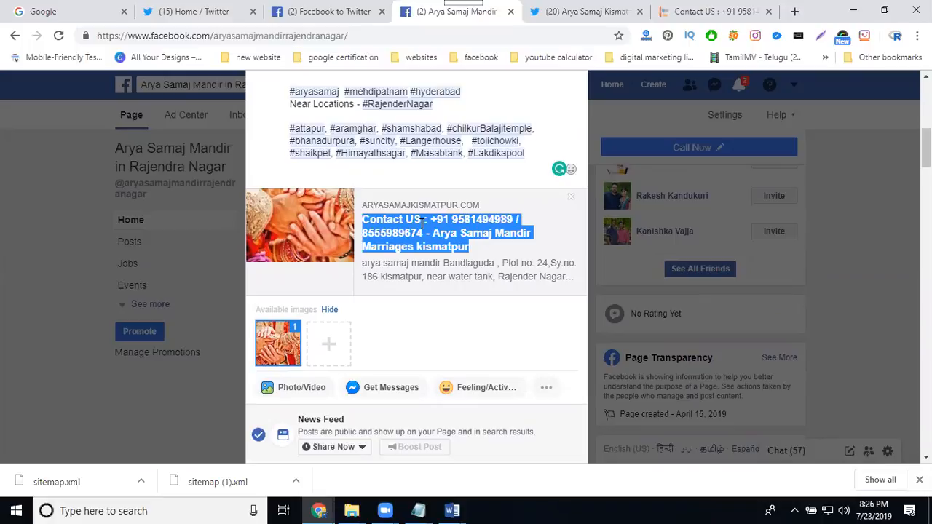
triple_click(426, 268)
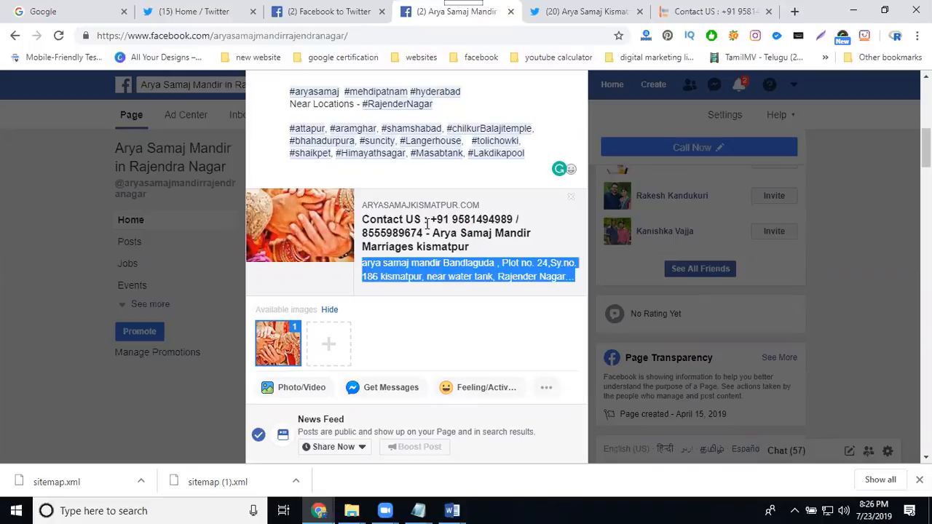
triple_click(427, 223)
triple_click(439, 263)
Choose to schedule the post instead of sharing it immediately.
scroll(378, 254, down, 1)
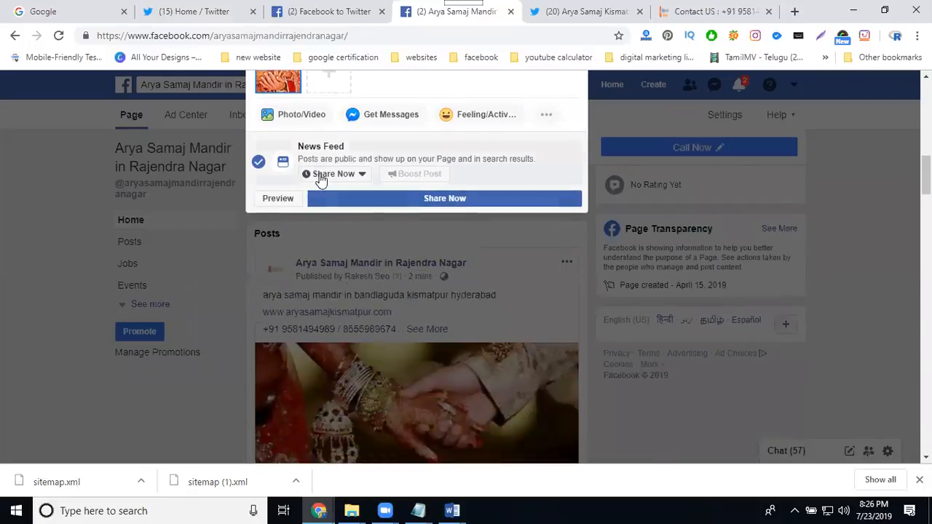
click(320, 174)
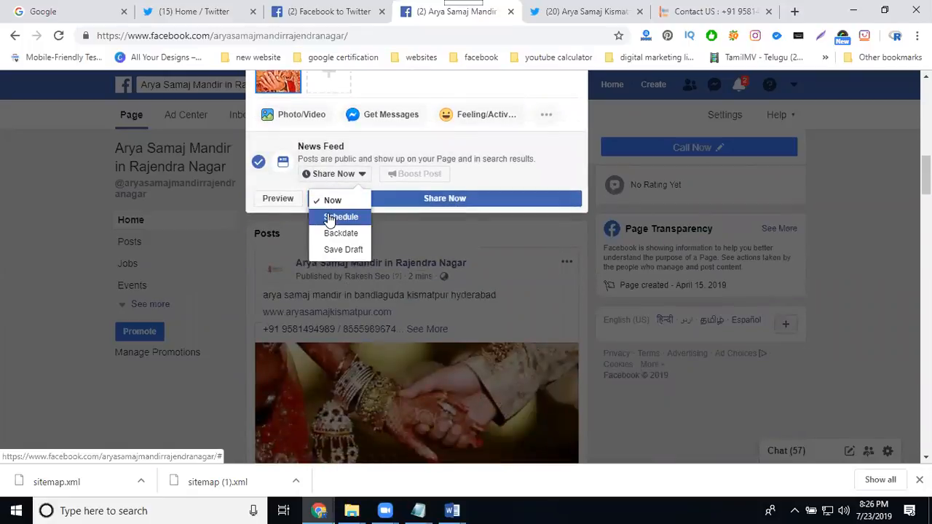
click(329, 219)
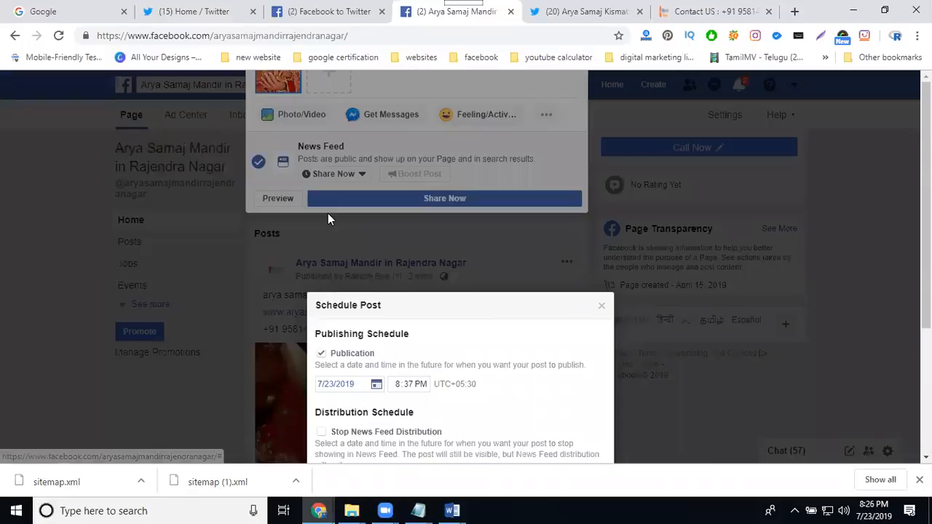
Examine the selectable publication dates from July 2019 to January 2020, keeping the current date.
click(359, 386)
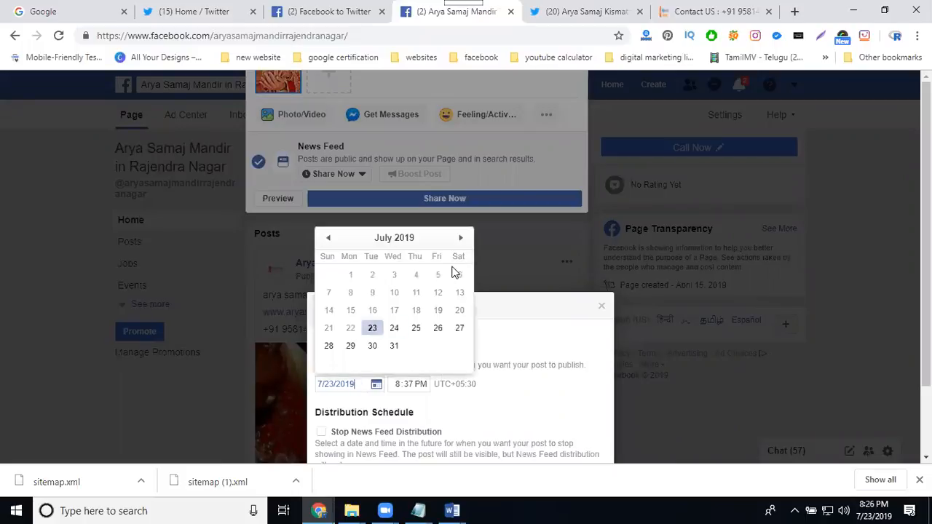
click(459, 242)
click(458, 243)
click(458, 242)
click(459, 242)
click(459, 243)
click(459, 240)
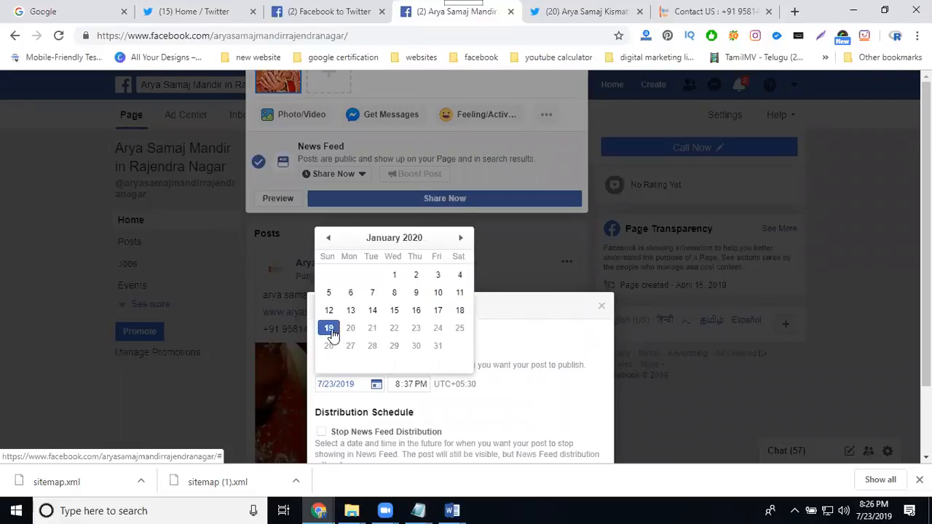
click(329, 239)
click(329, 239)
click(329, 239)
click(328, 239)
click(329, 240)
click(330, 240)
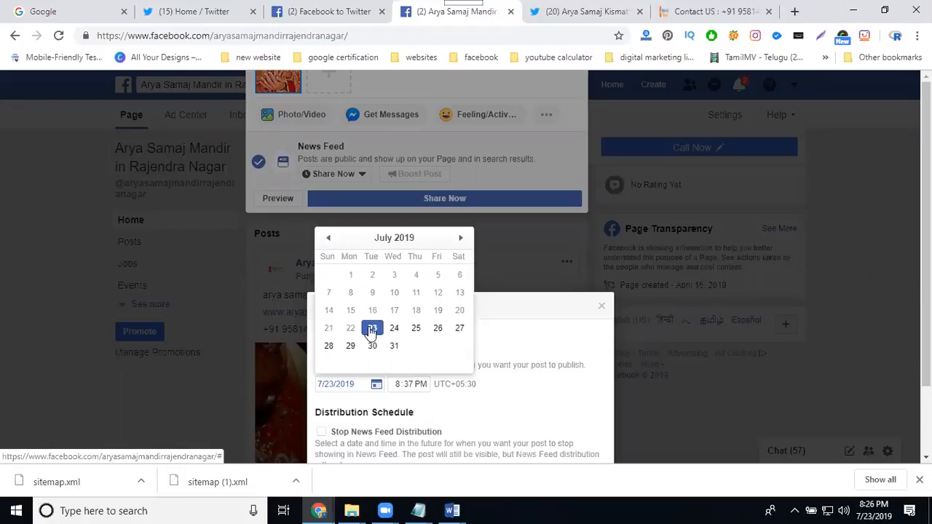
click(499, 398)
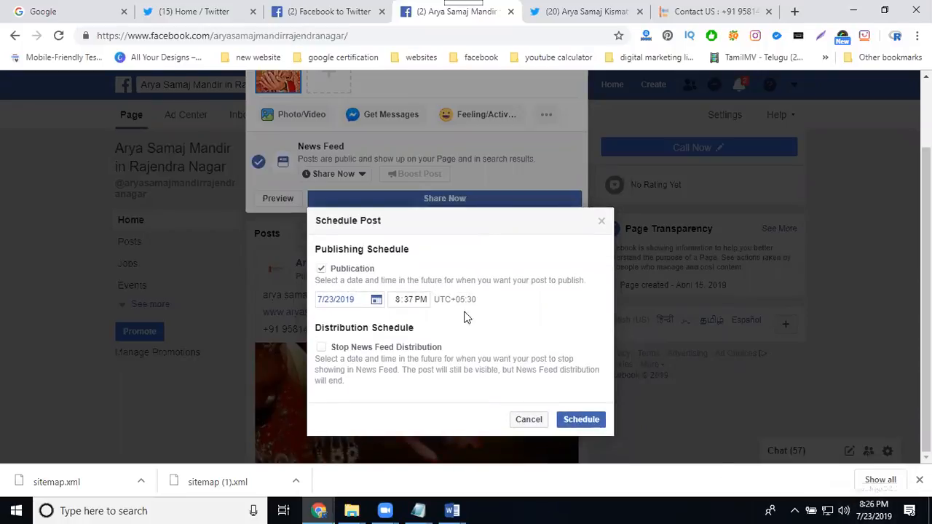
Set the publication time to 8:40 PM and schedule the post.
click(409, 300)
text(27)
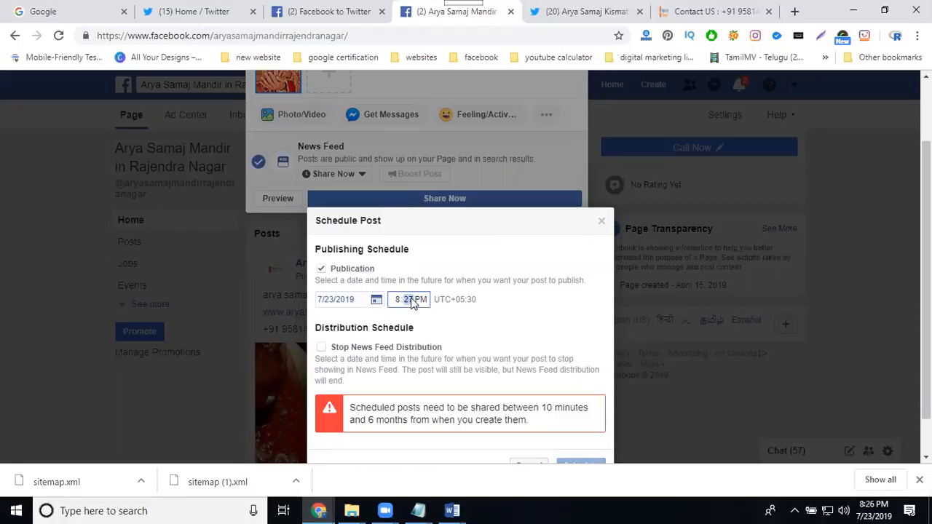
text(40)
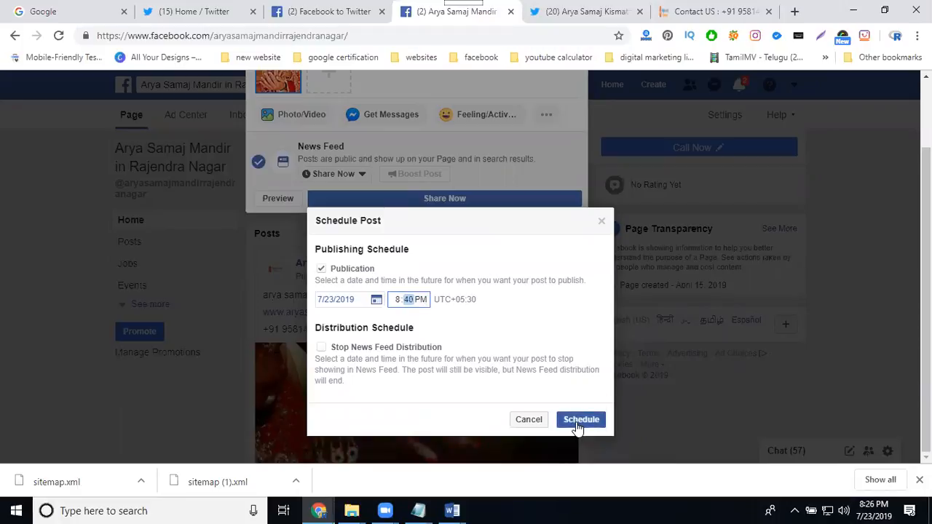
click(580, 420)
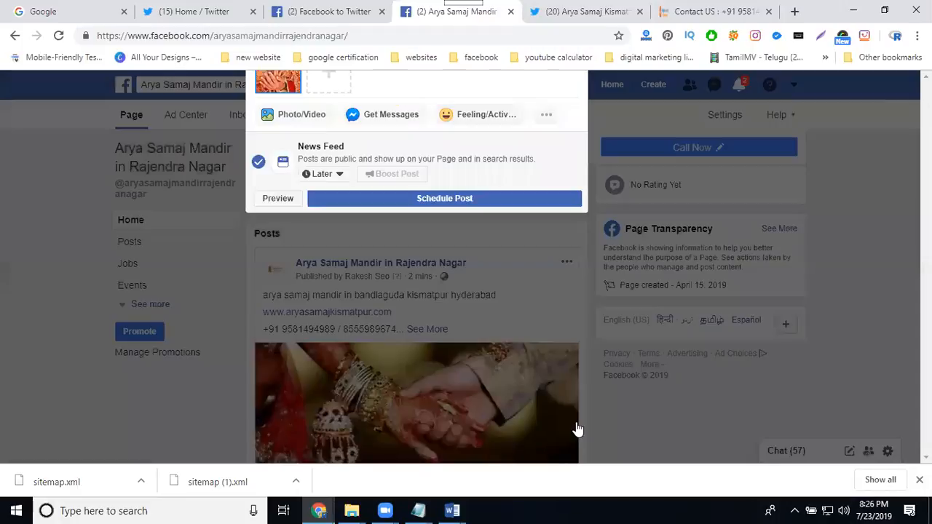
click(468, 202)
scroll(468, 209, down, 2)
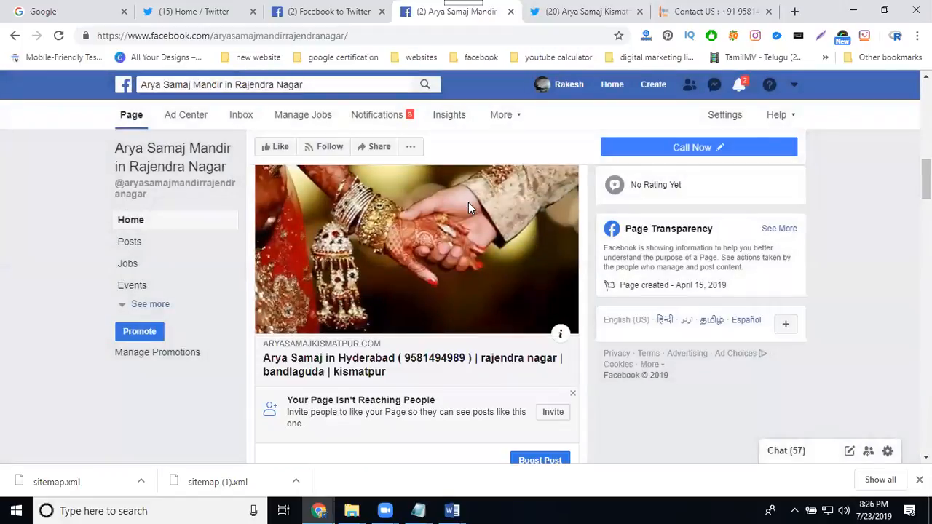
scroll(468, 209, down, 3)
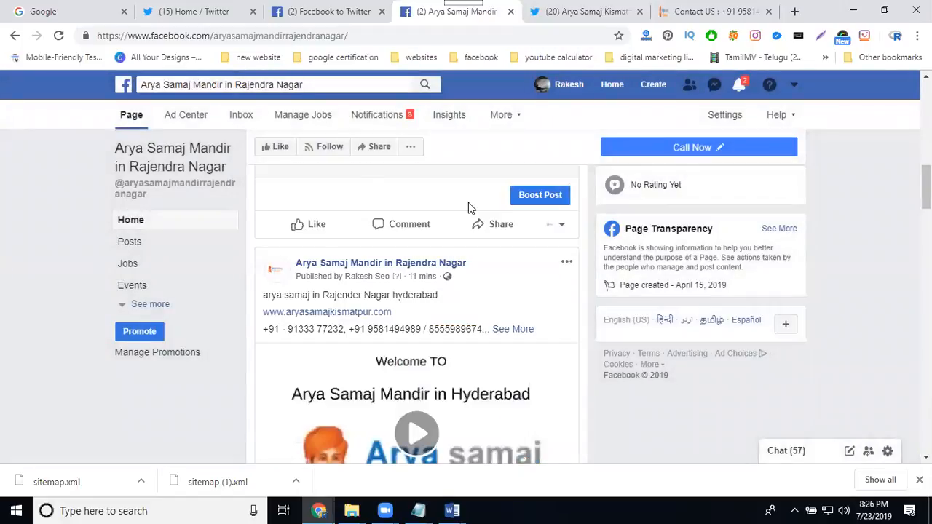